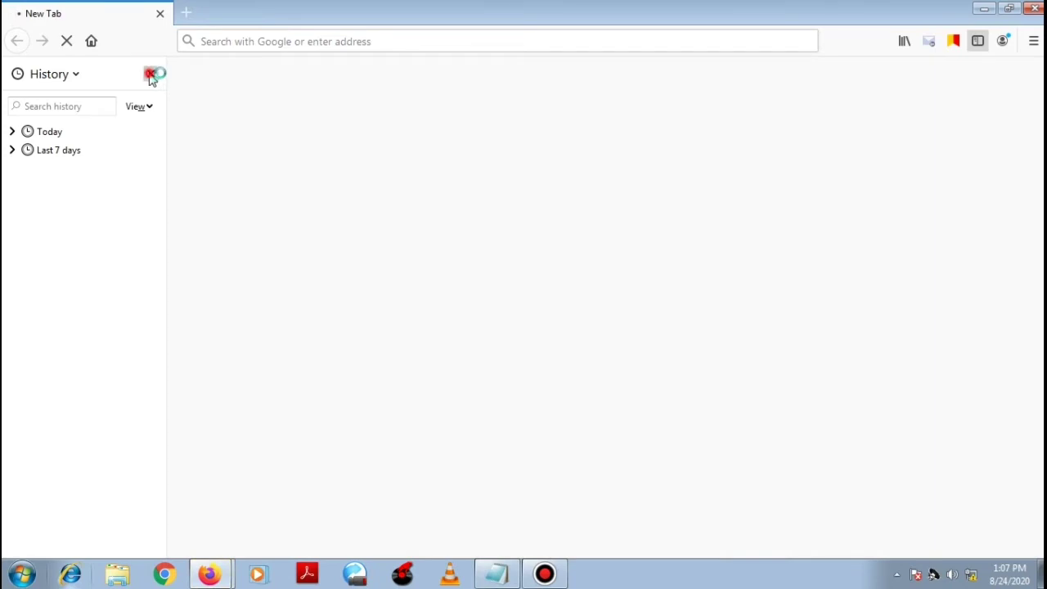
# Step: Close the history sidebar and load the router admin address 192.168.254.254
pyautogui.click(306, 42)
pyautogui.write('192.168.')
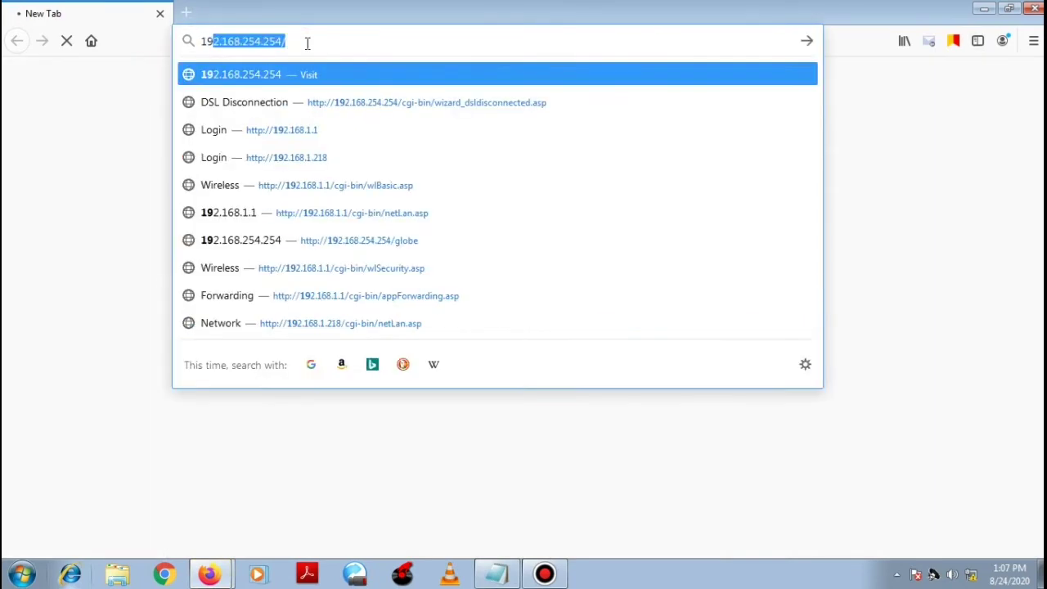
pyautogui.write('1.1')
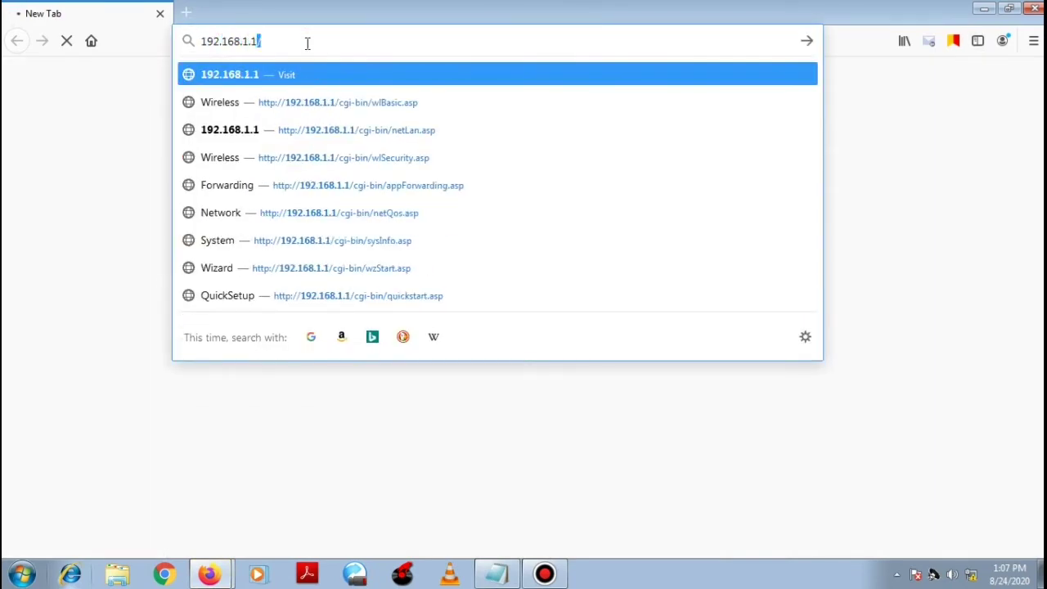
pyautogui.press('BackSpace')
pyautogui.press('BackSpace')
pyautogui.press('BackSpace')
pyautogui.press('BackSpace')
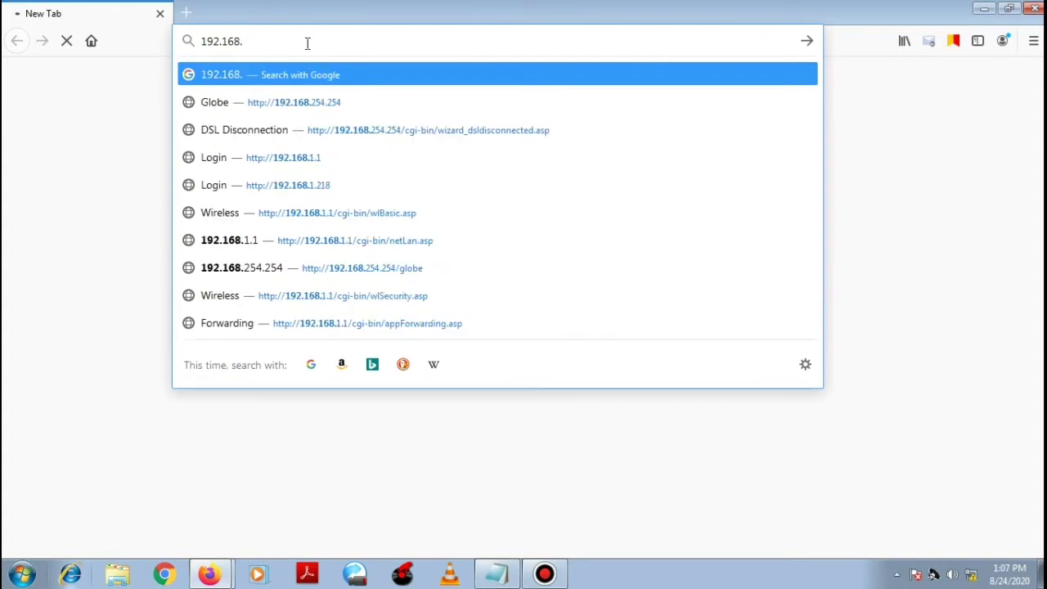
pyautogui.write('254.254')
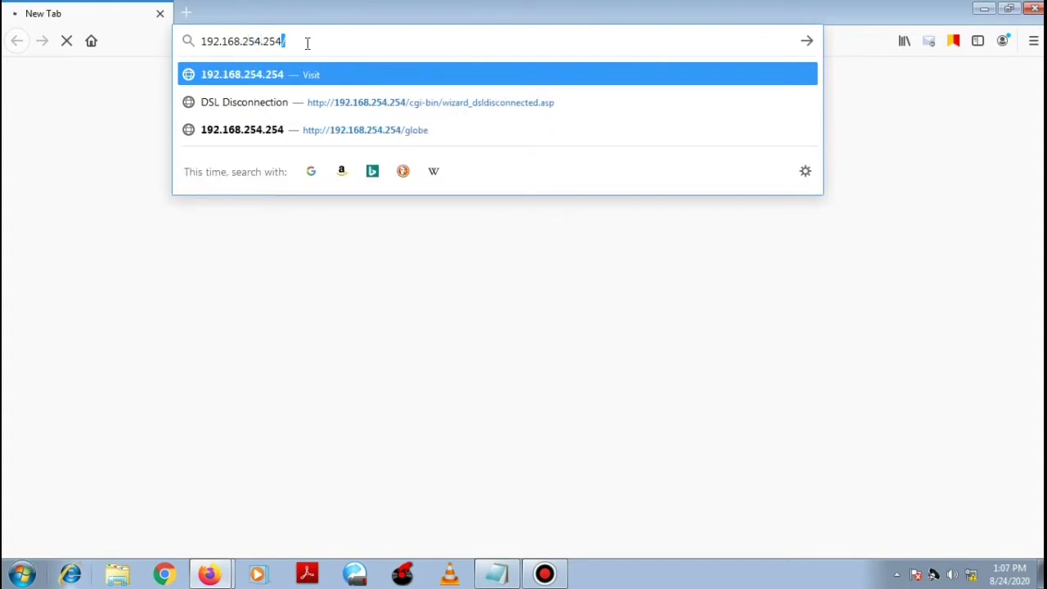
pyautogui.press('Return')
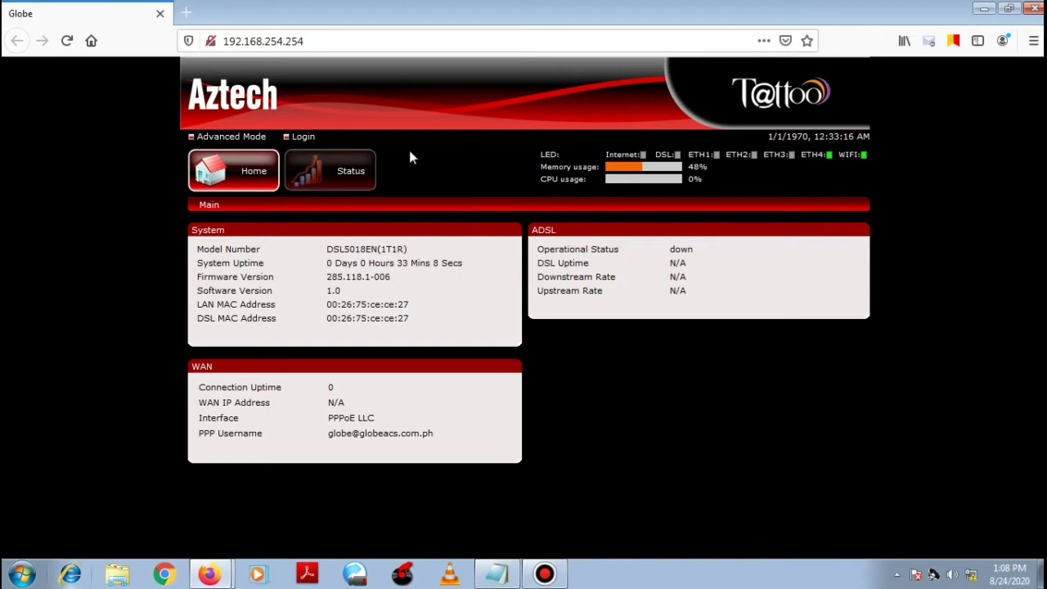
# Step: Log in with the user-level account, decline saving the login, and switch to Advanced Mode
pyautogui.click(302, 138)
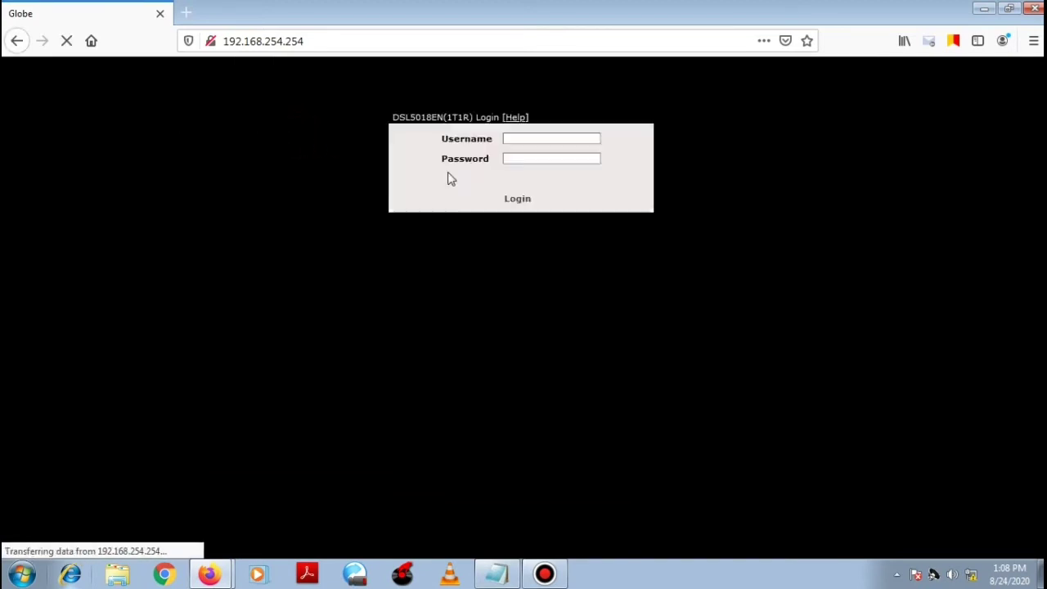
pyautogui.click(531, 211)
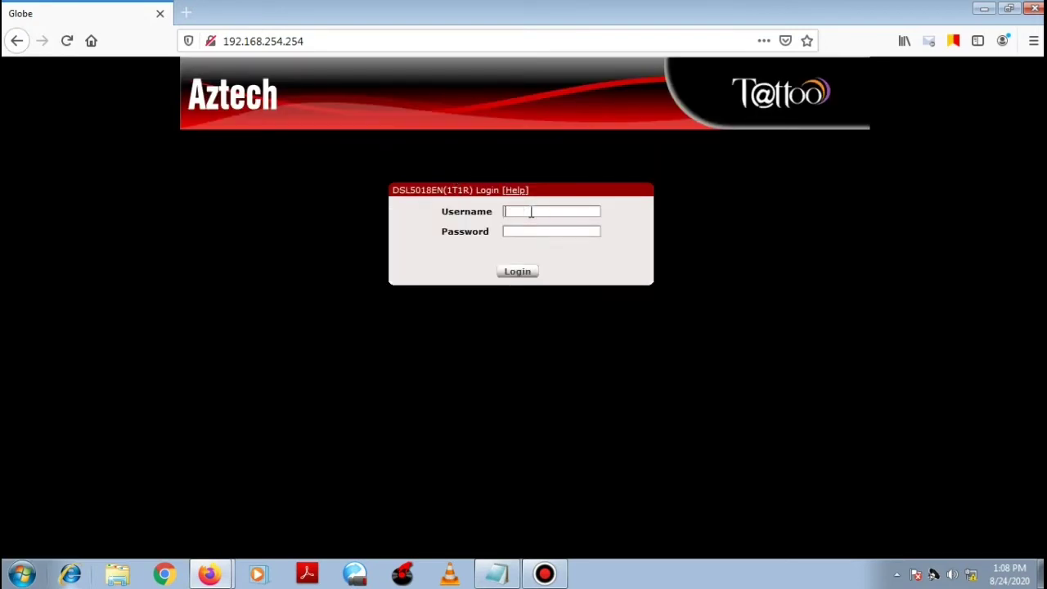
pyautogui.write('user')
pyautogui.press('Tab')
pyautogui.press('Return')
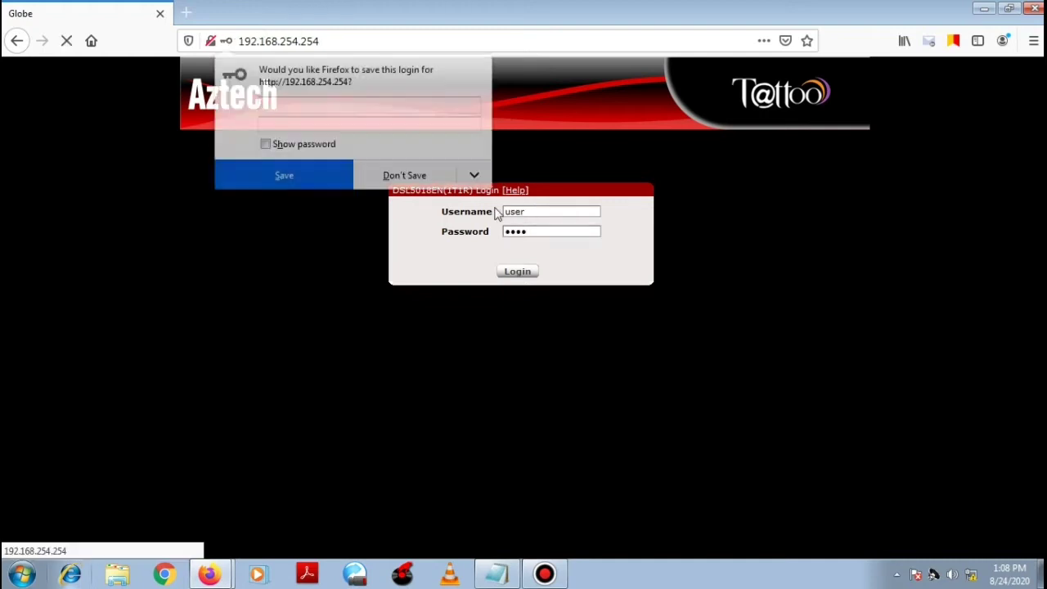
pyautogui.click(414, 180)
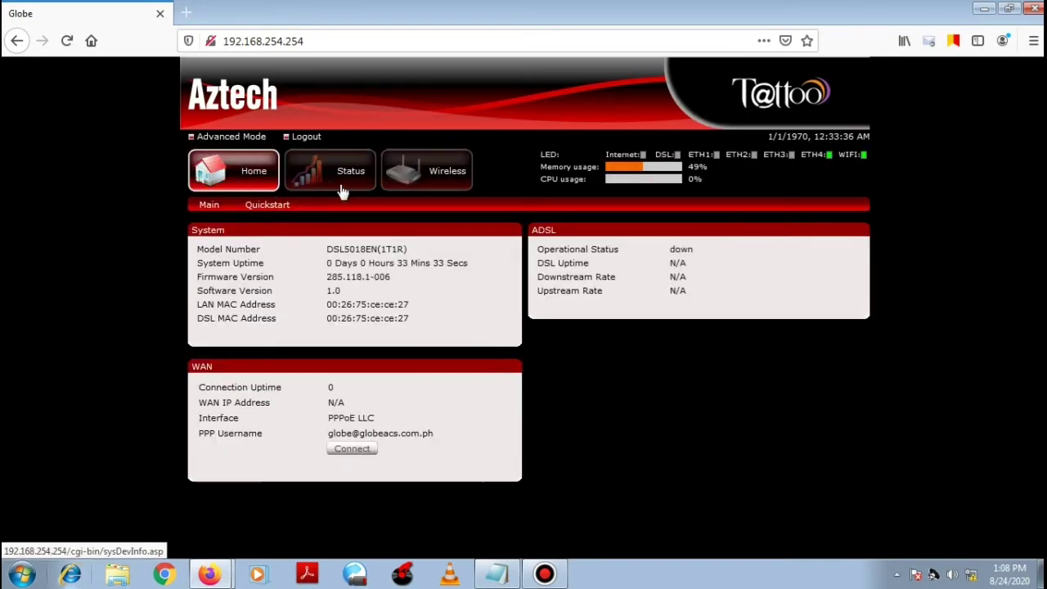
pyautogui.click(240, 139)
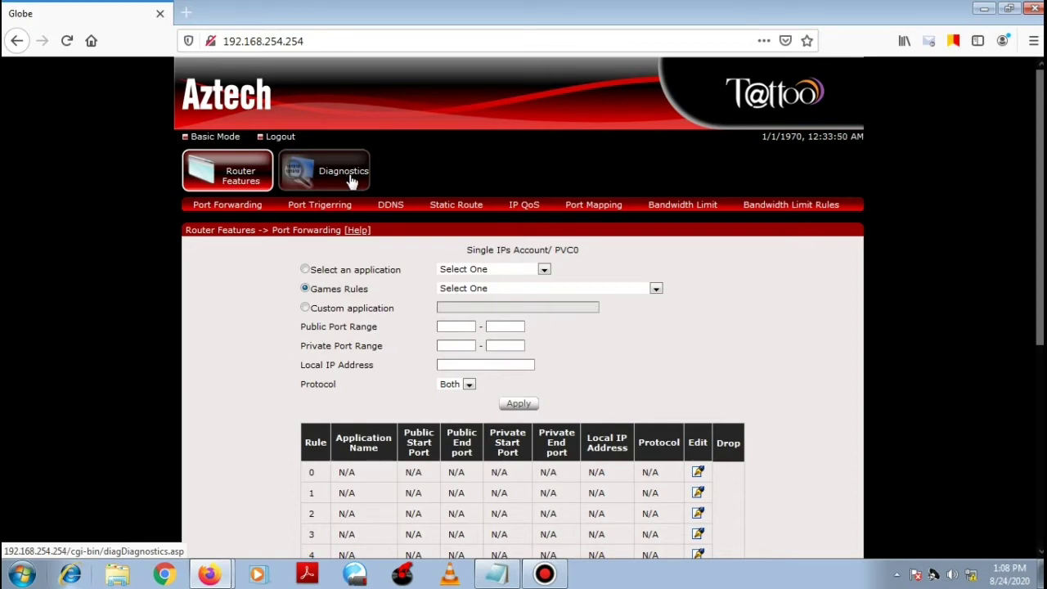
# Step: Log out of the router admin session from the Port Forwarding page
pyautogui.click(277, 139)
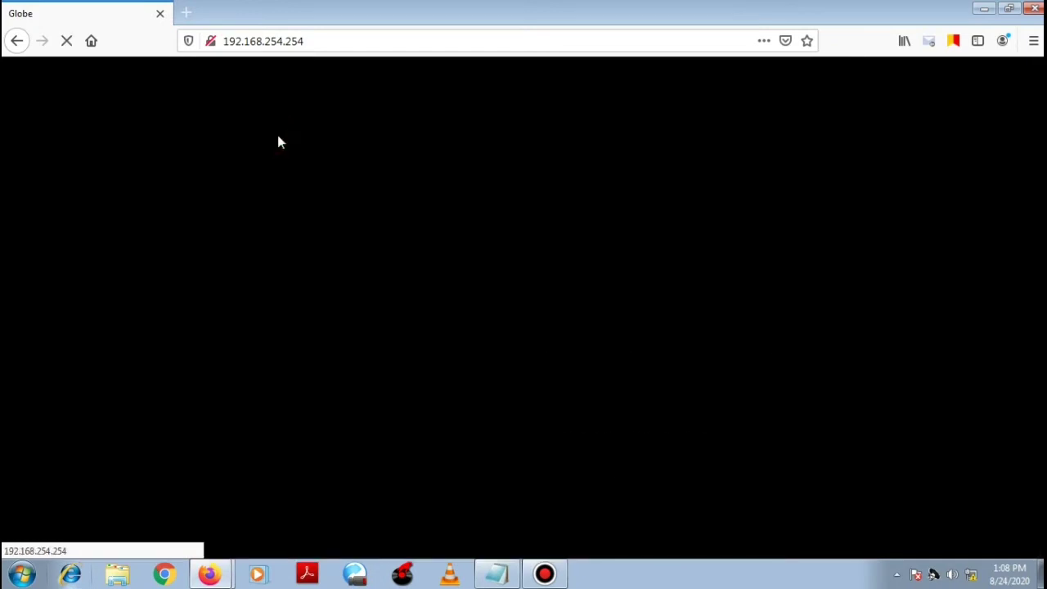
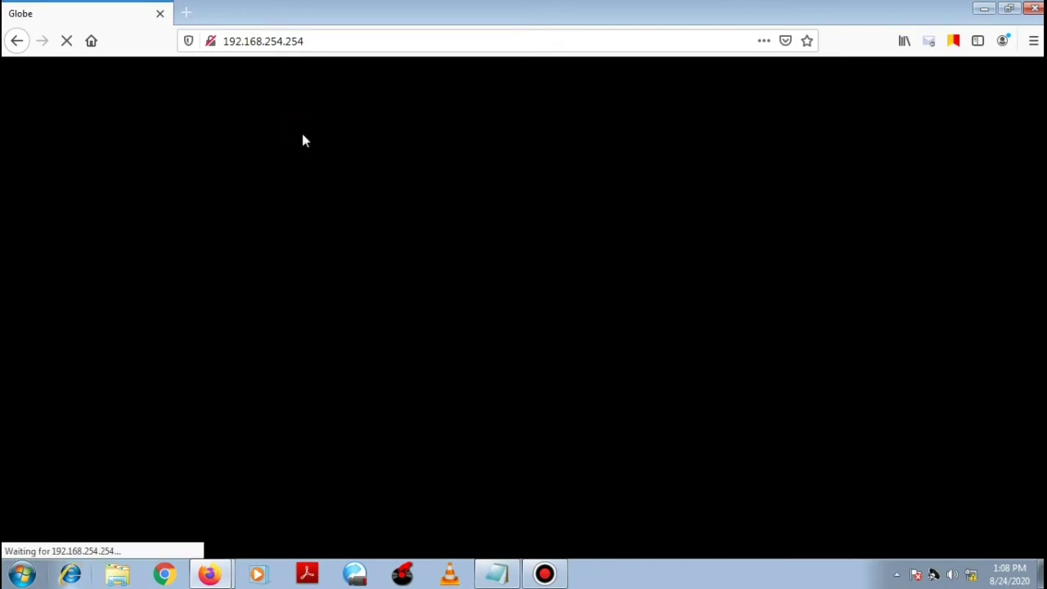
# Step: Enter admin as the username and copy the stored router password from the notes
pyautogui.click(537, 211)
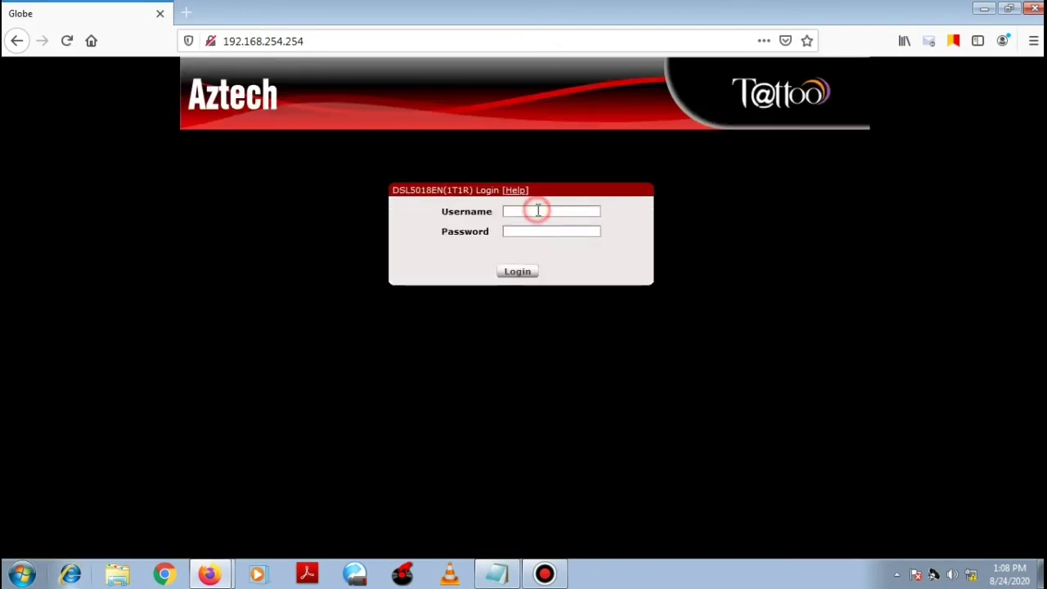
pyautogui.write('admin')
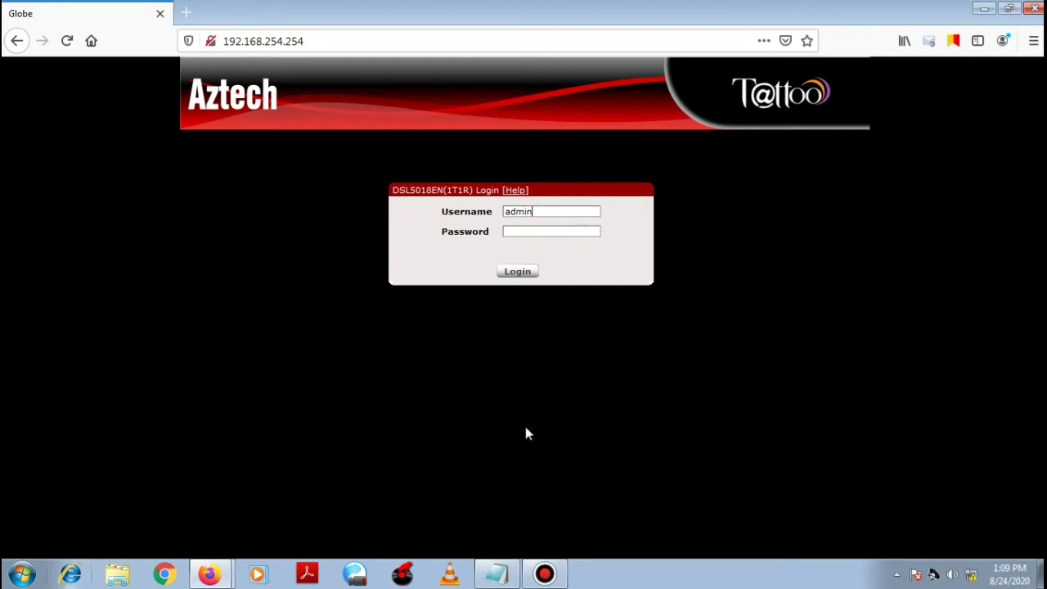
pyautogui.hotkey('alt', 'Tab')
pyautogui.click(555, 117)
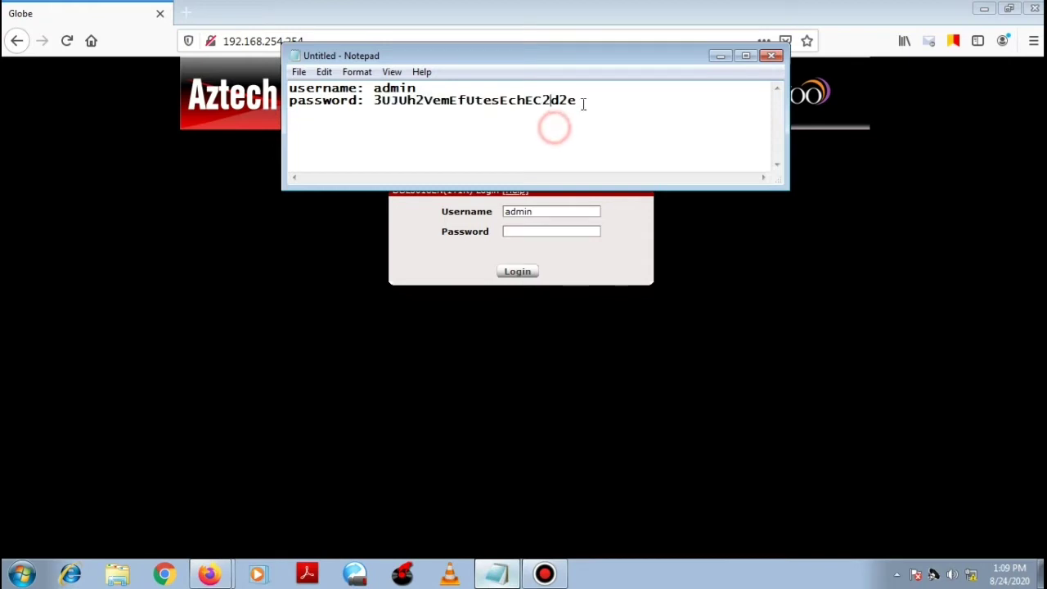
pyautogui.moveTo(578, 101); pyautogui.dragTo(378, 100)
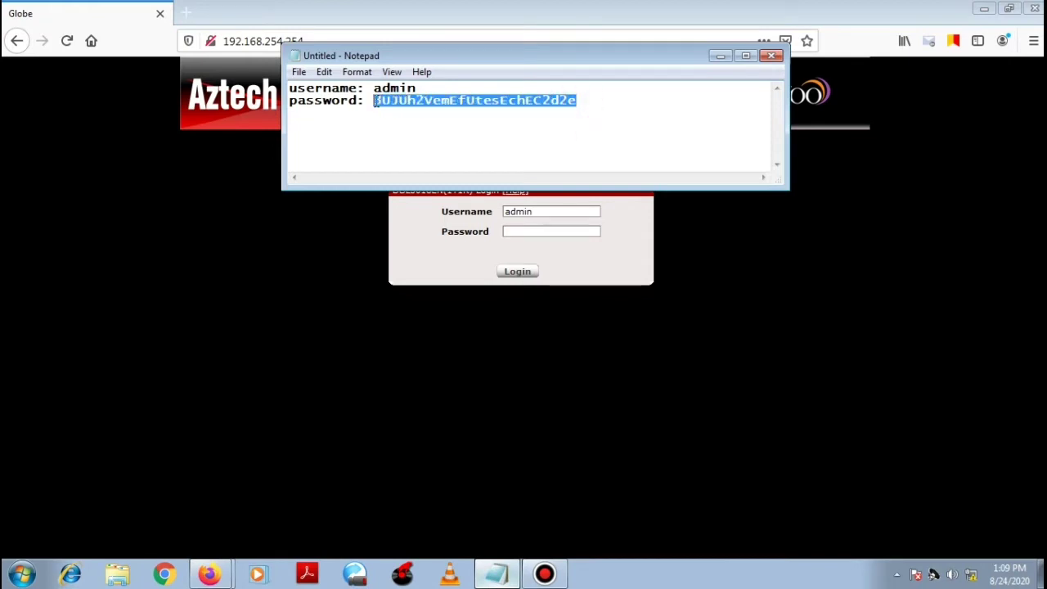
pyautogui.rightClick(376, 101)
pyautogui.click(422, 149)
# Step: Paste the password into the Password field and log in, declining to save the login
pyautogui.click(719, 56)
pyautogui.click(510, 232)
pyautogui.rightClick(515, 233)
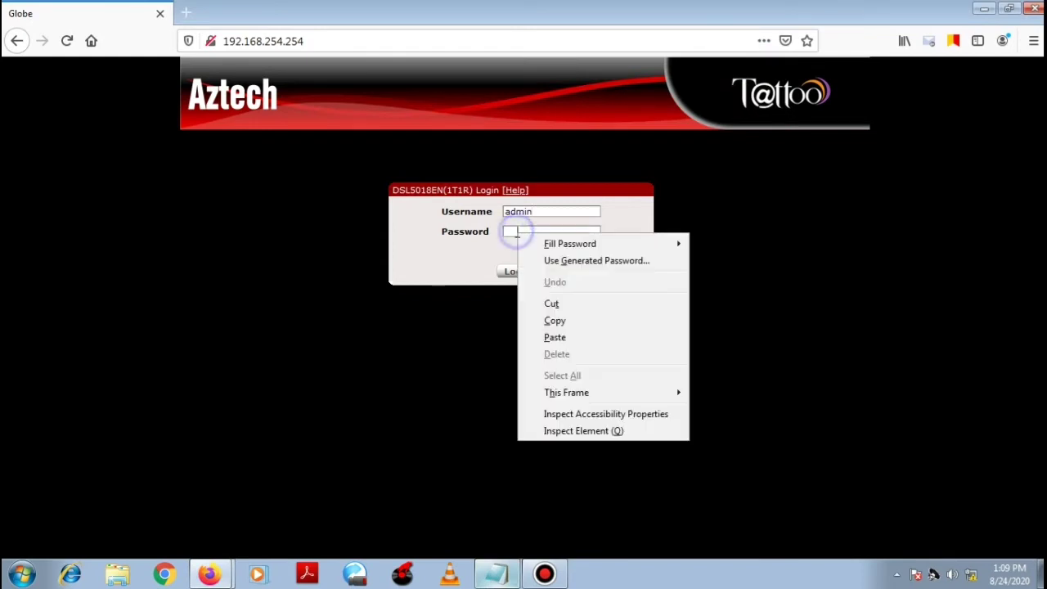
pyautogui.click(556, 336)
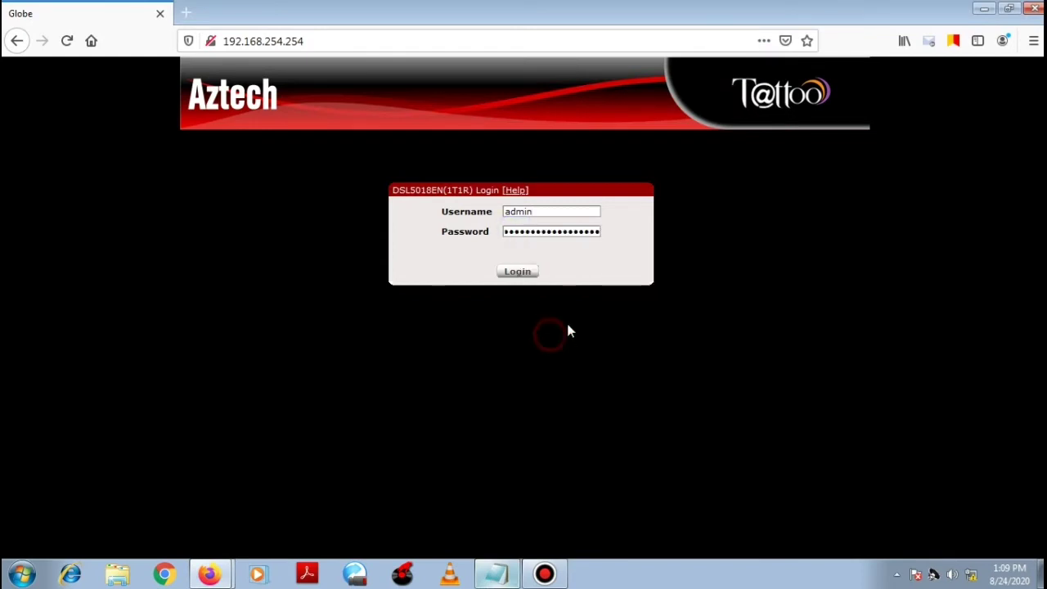
pyautogui.click(517, 271)
pyautogui.click(416, 174)
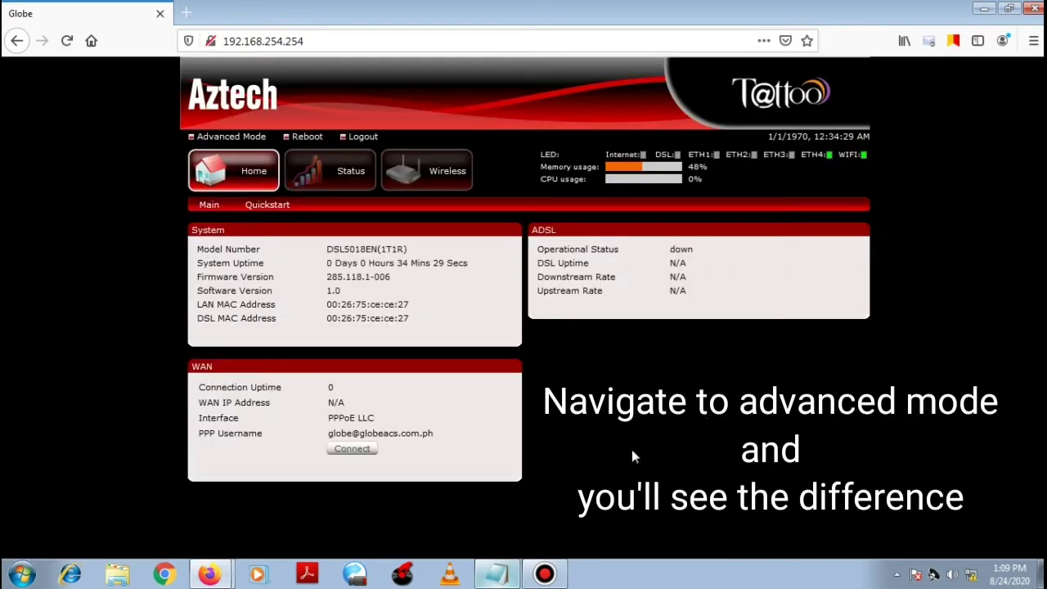
# Step: Switch to Advanced Mode and show the Admin settings page, declining the browser's save-login prompt
pyautogui.click(229, 139)
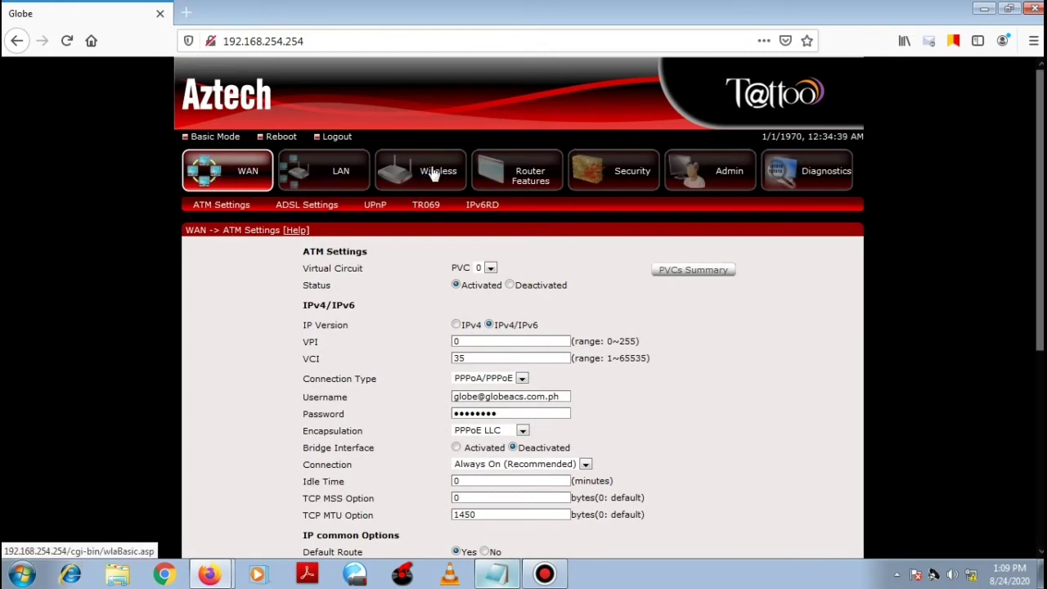
pyautogui.click(735, 182)
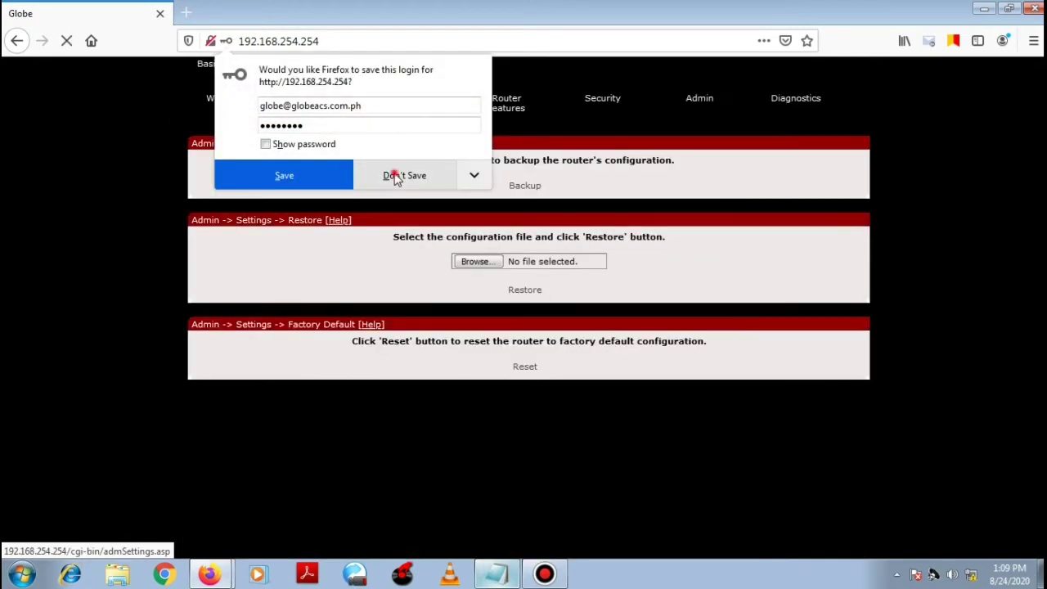
pyautogui.click(399, 172)
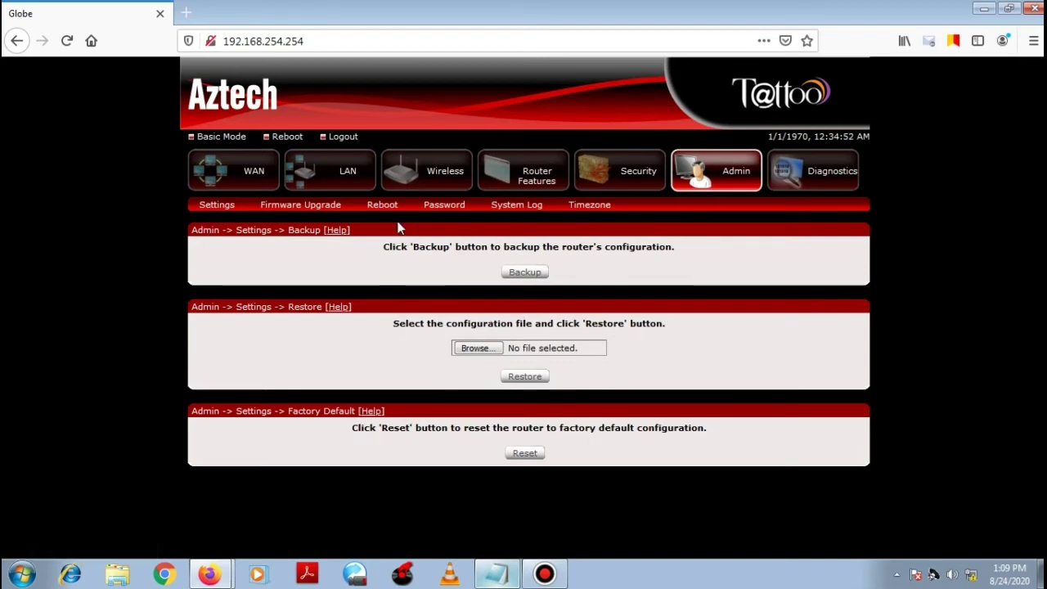
# Step: Change the SSID from MARKOY TV to markoy_tv_tes, keep 802.11b+g+n mode, and apply
pyautogui.click(431, 180)
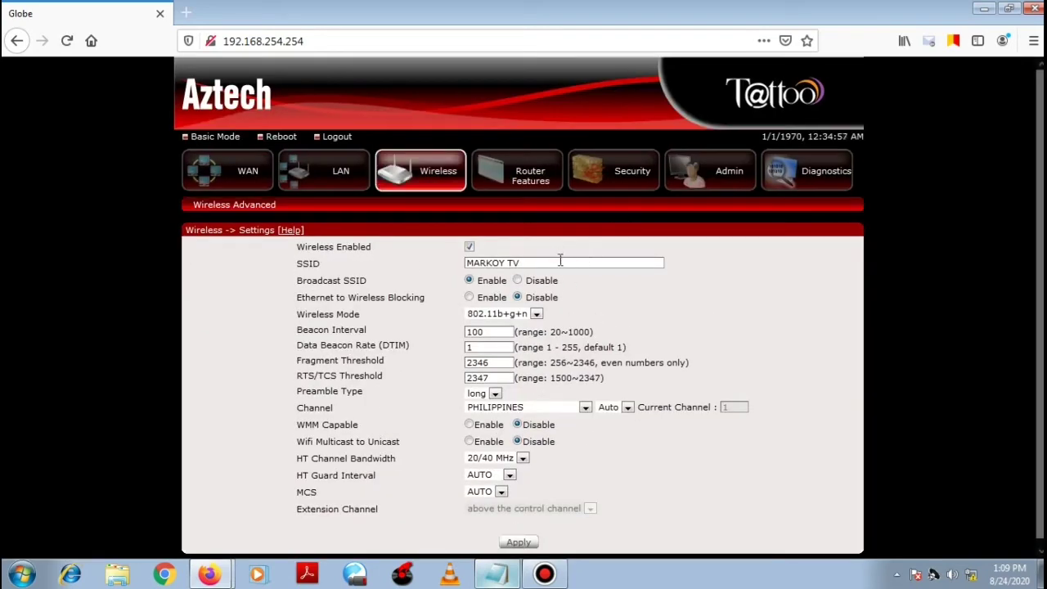
pyautogui.moveTo(561, 260); pyautogui.dragTo(408, 264)
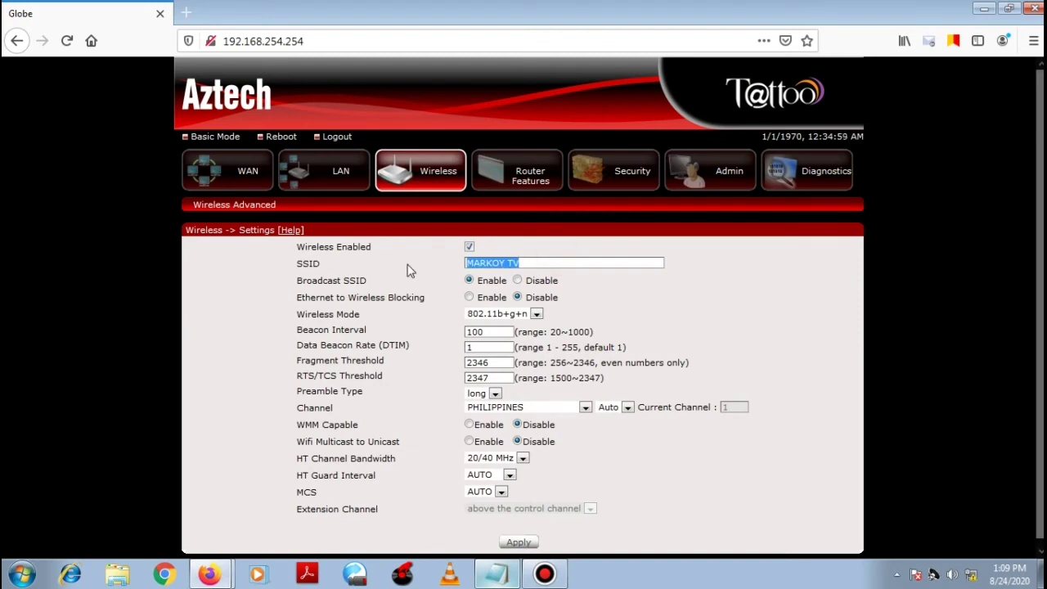
pyautogui.write('markoy')
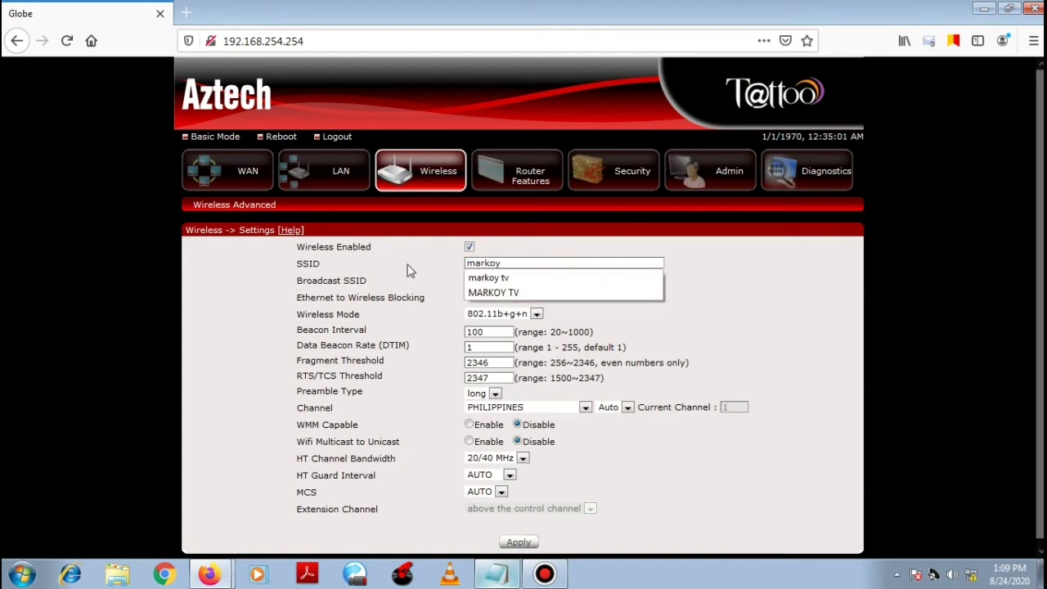
pyautogui.press('BackSpace')
pyautogui.press('BackSpace')
pyautogui.press('BackSpace')
pyautogui.write('markoy_tv_tes')
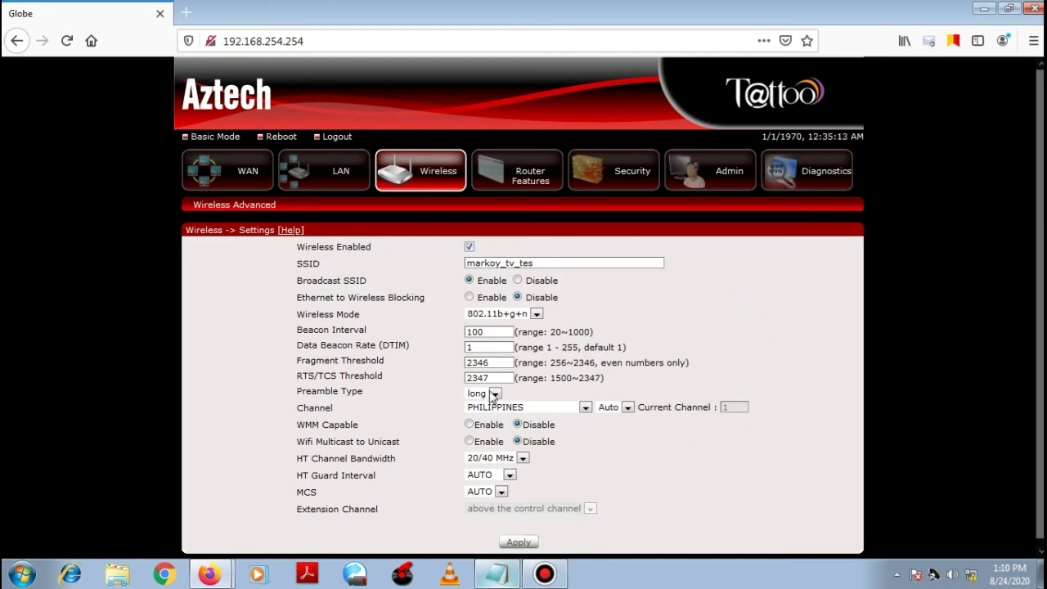
pyautogui.click(537, 314)
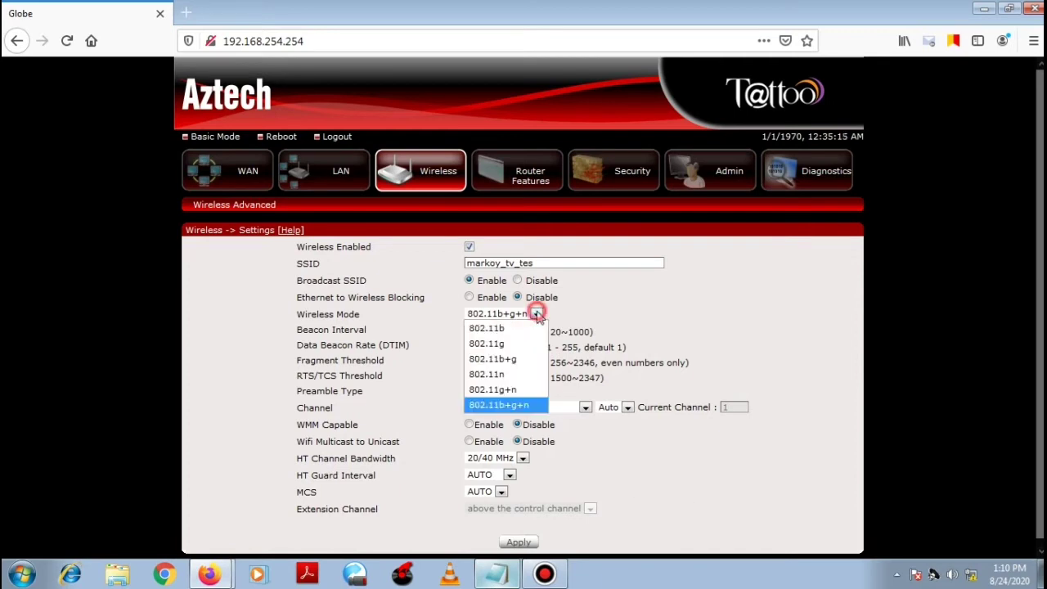
pyautogui.click(536, 312)
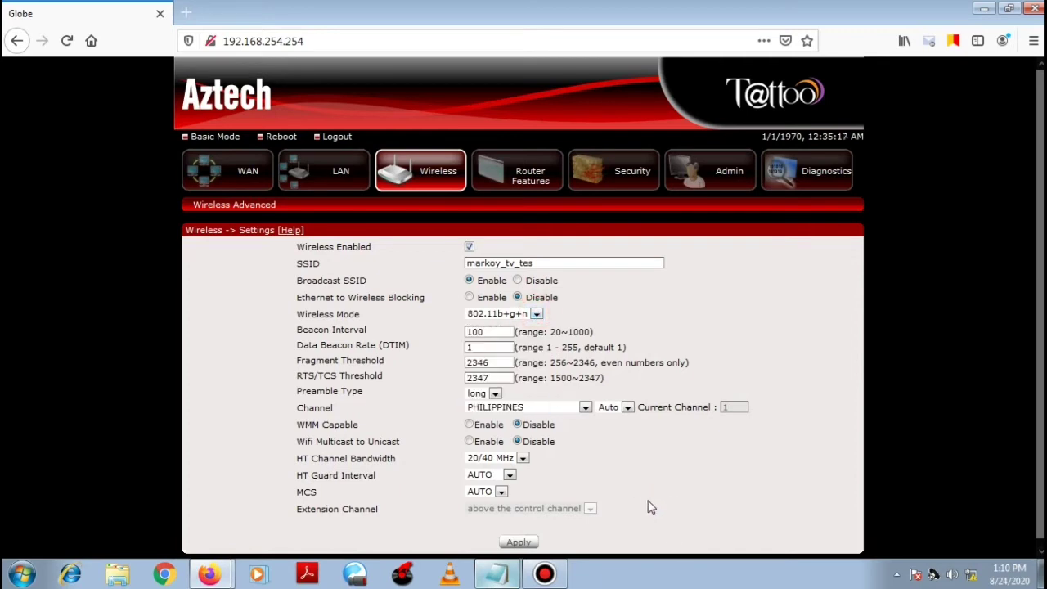
pyautogui.click(523, 542)
# Step: Apply the LAN DHCP settings with DHCP left Disabled, then go to the Security section
pyautogui.click(331, 175)
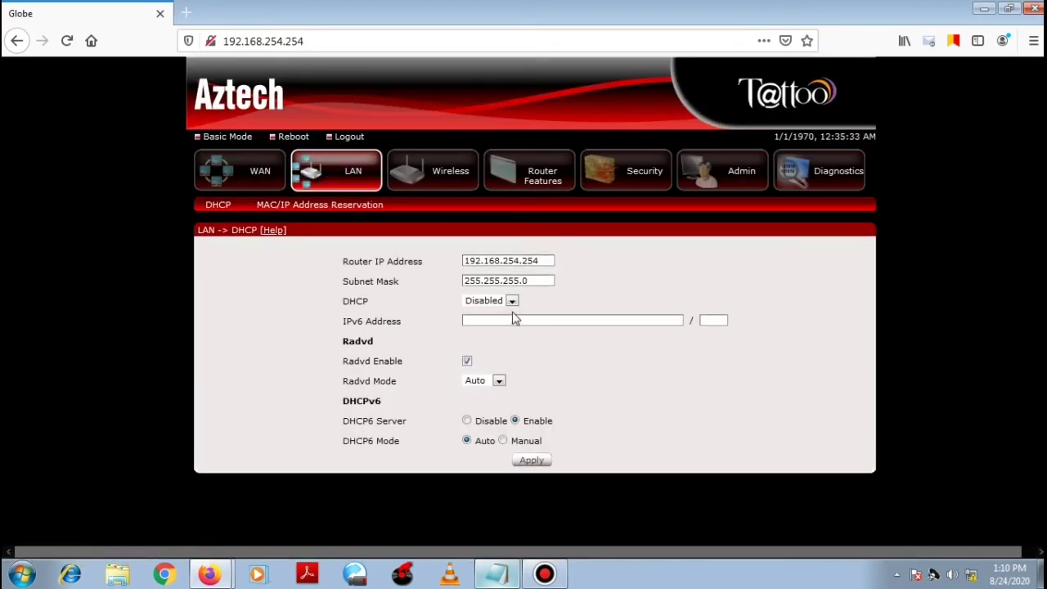
pyautogui.click(512, 301)
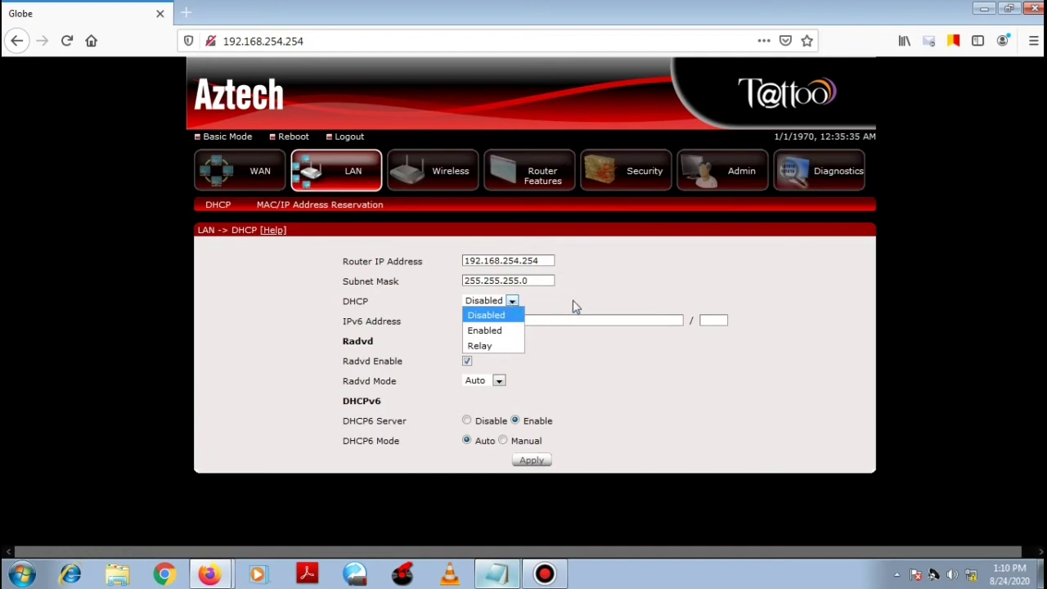
pyautogui.click(596, 300)
pyautogui.click(511, 300)
pyautogui.click(555, 302)
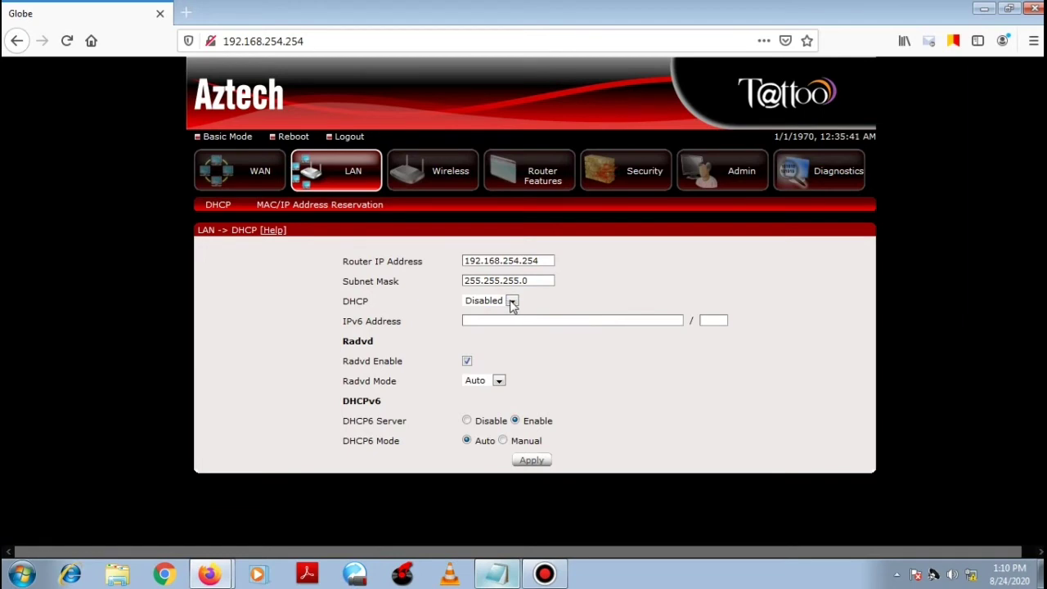
pyautogui.click(512, 301)
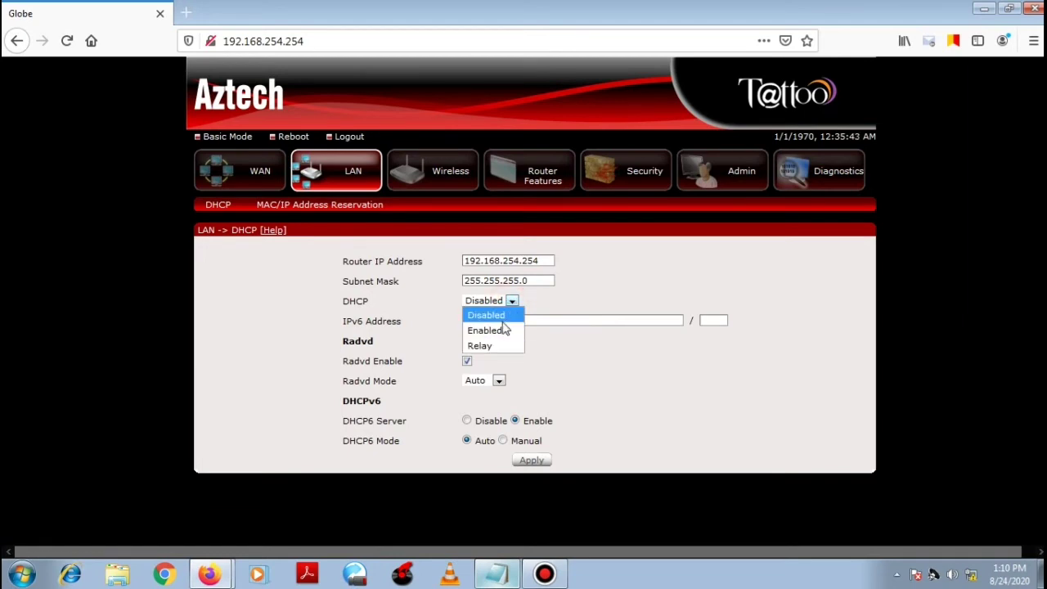
pyautogui.click(584, 300)
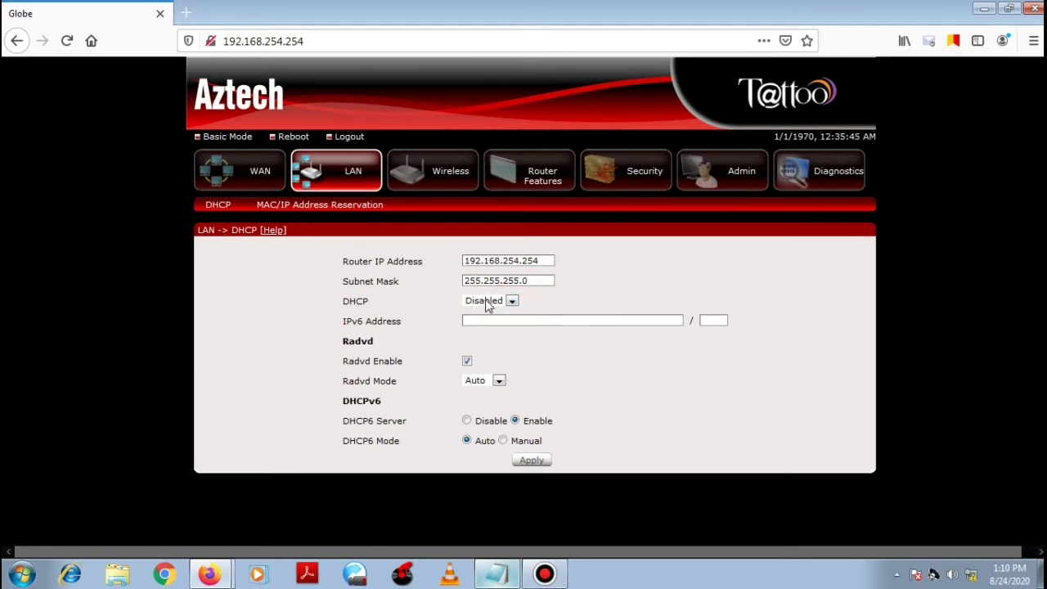
pyautogui.click(635, 383)
pyautogui.click(531, 460)
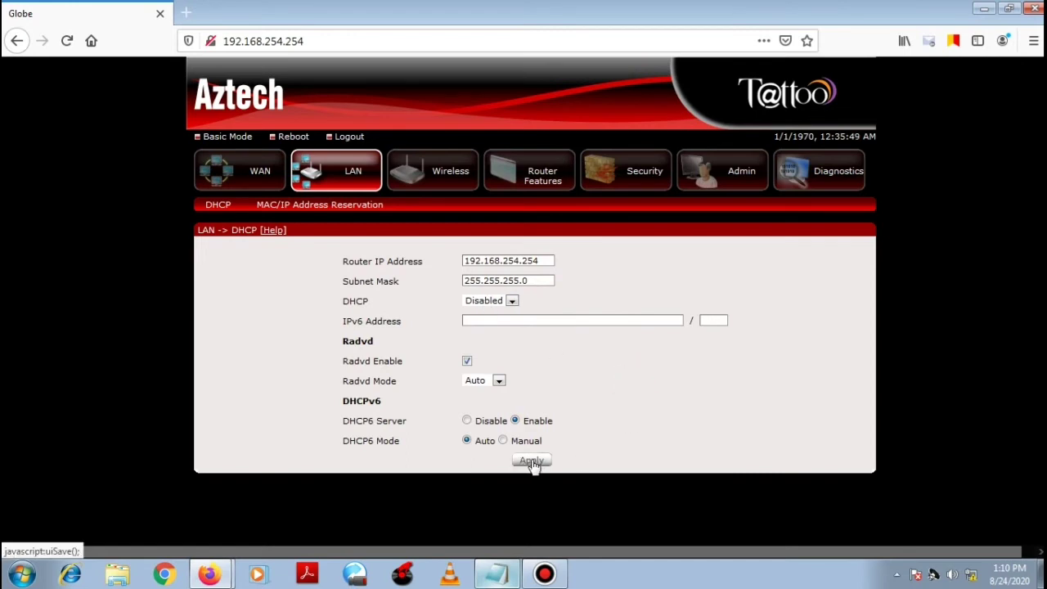
pyautogui.click(531, 461)
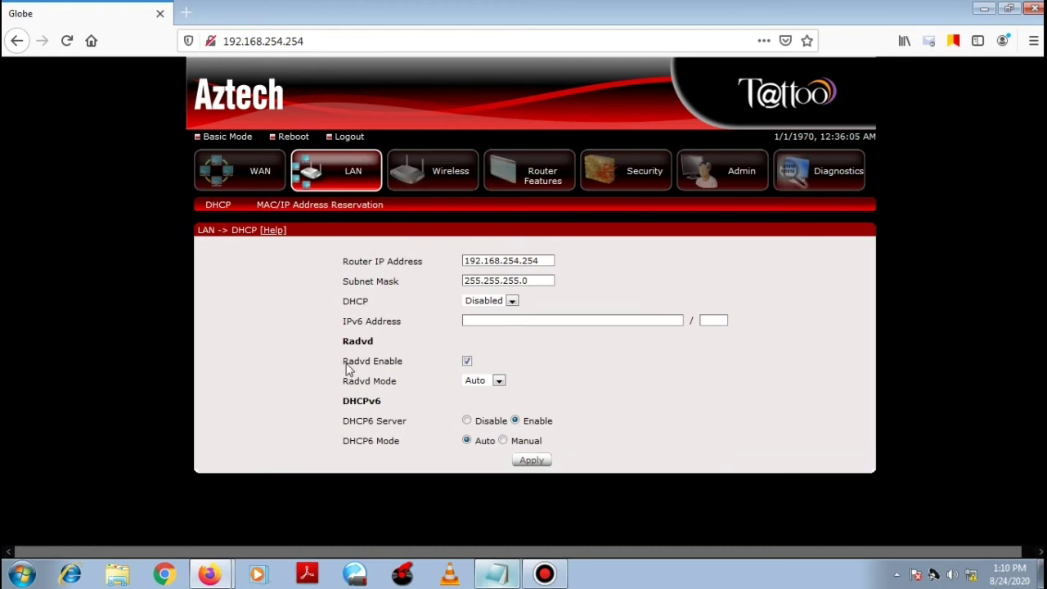
pyautogui.click(626, 179)
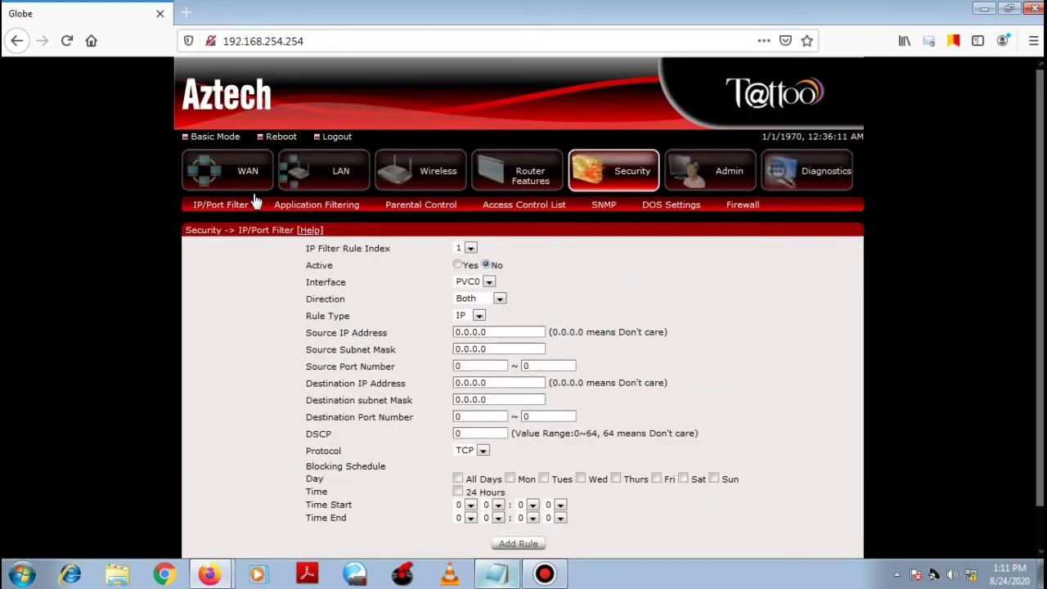
# Step: Return to Basic Mode and view its Wireless settings showing SSID markoy_tv_tes
pyautogui.click(421, 176)
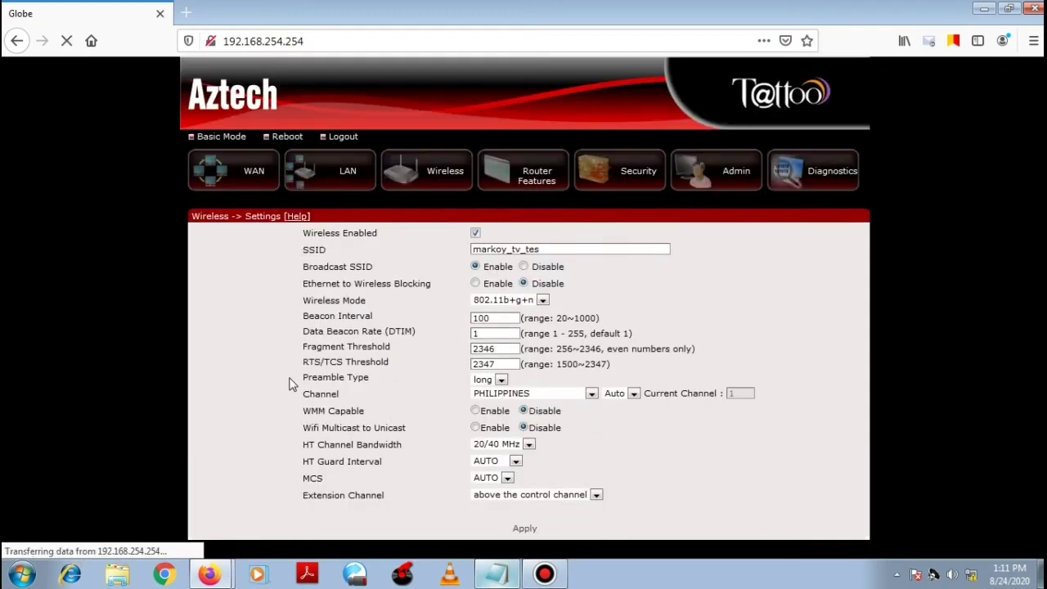
pyautogui.click(215, 138)
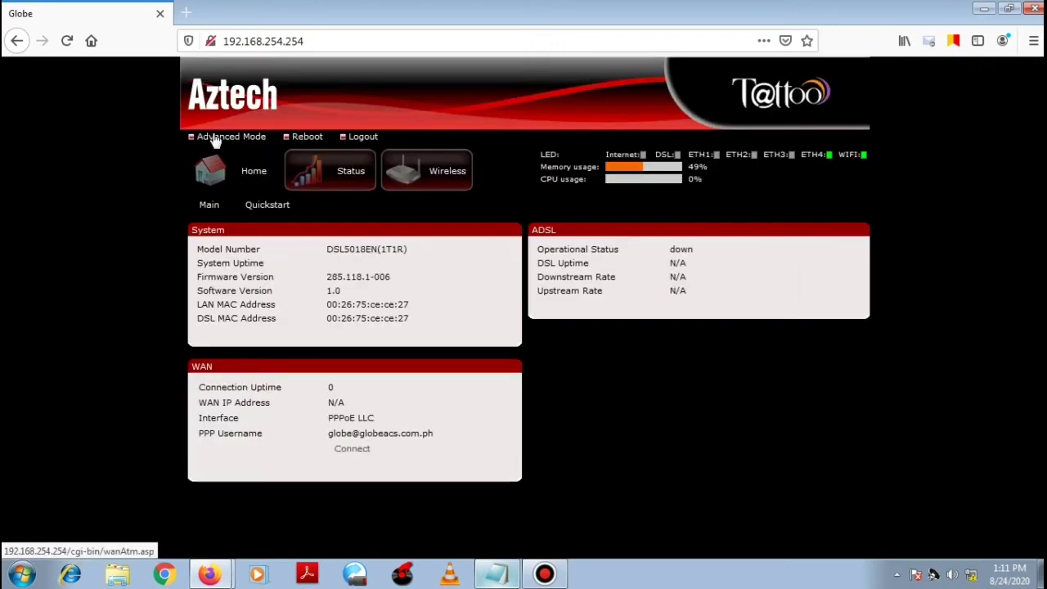
pyautogui.click(436, 172)
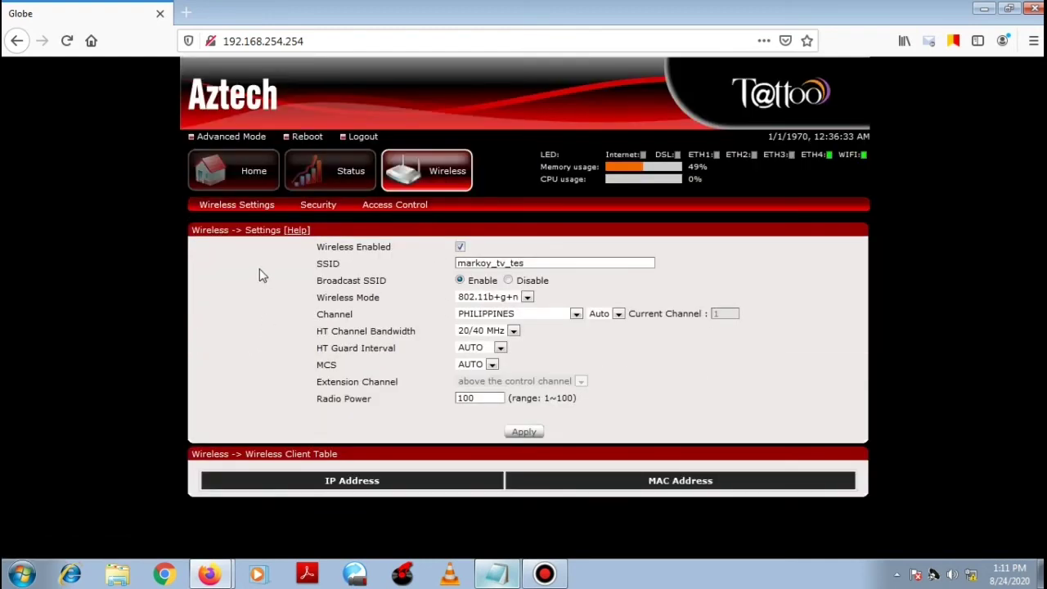
# Step: Set a new WPA-PSK pre-shared key with TKIP/AES encryption and apply it
pyautogui.click(318, 206)
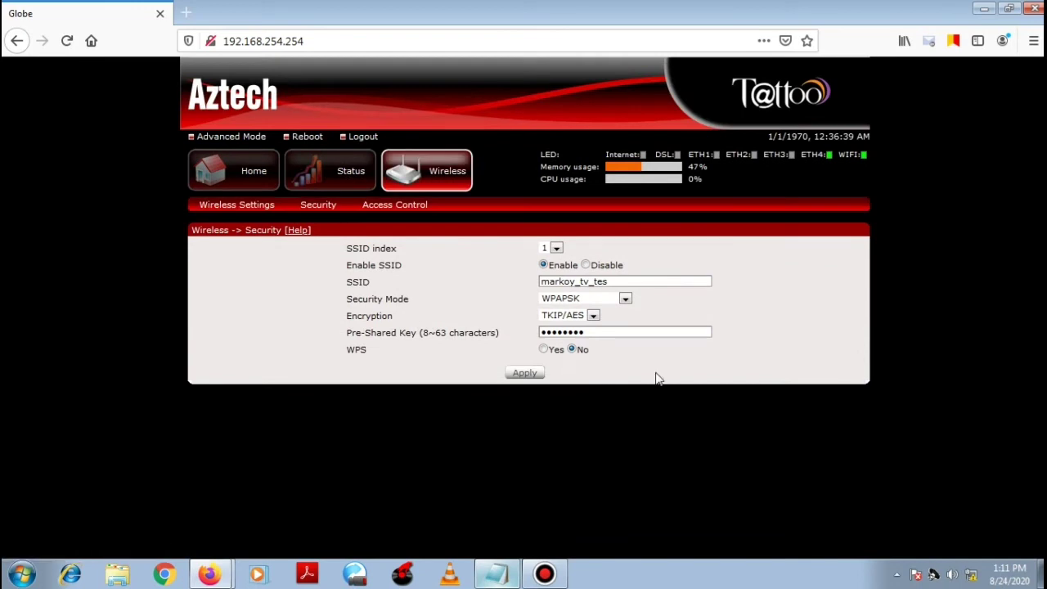
pyautogui.click(593, 317)
pyautogui.click(594, 318)
pyautogui.click(605, 329)
pyautogui.press('BackSpace')
pyautogui.press('BackSpace')
pyautogui.press('BackSpace')
pyautogui.press('BackSpace')
pyautogui.press('BackSpace')
pyautogui.press('BackSpace')
pyautogui.press('BackSpace')
pyautogui.write('abcdei')
pyautogui.click(525, 373)
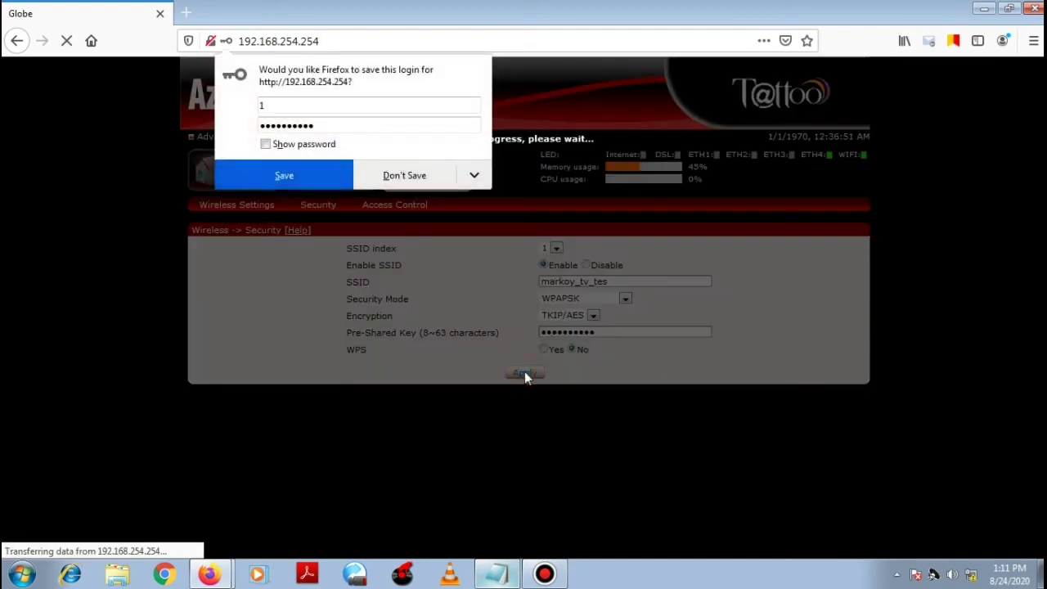
pyautogui.click(398, 177)
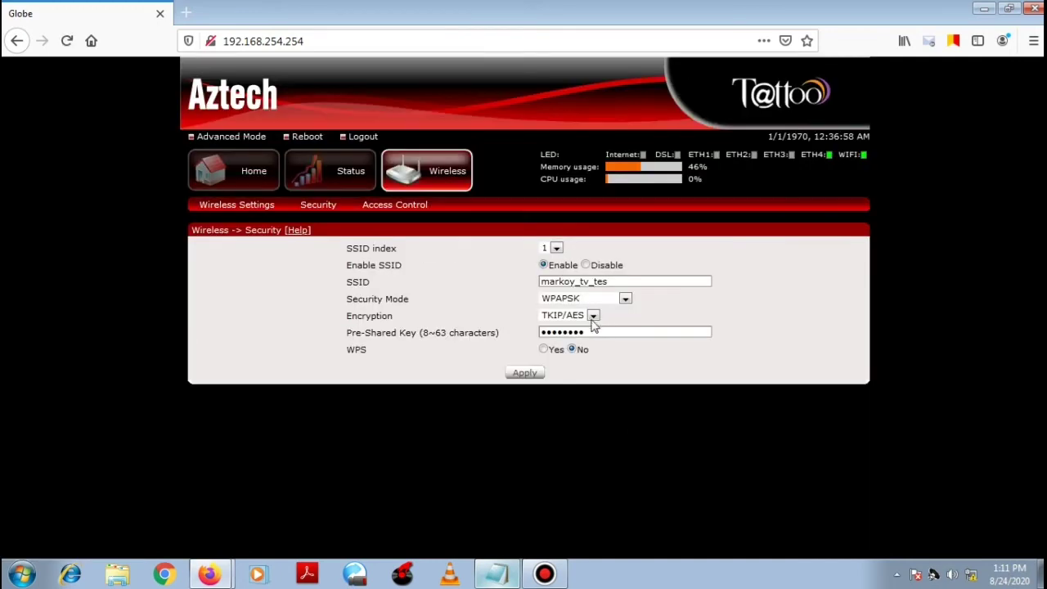
# Step: Append 't' to make the SSID markoy_tv_test and apply it
pyautogui.click(617, 279)
pyautogui.write('t')
pyautogui.click(524, 372)
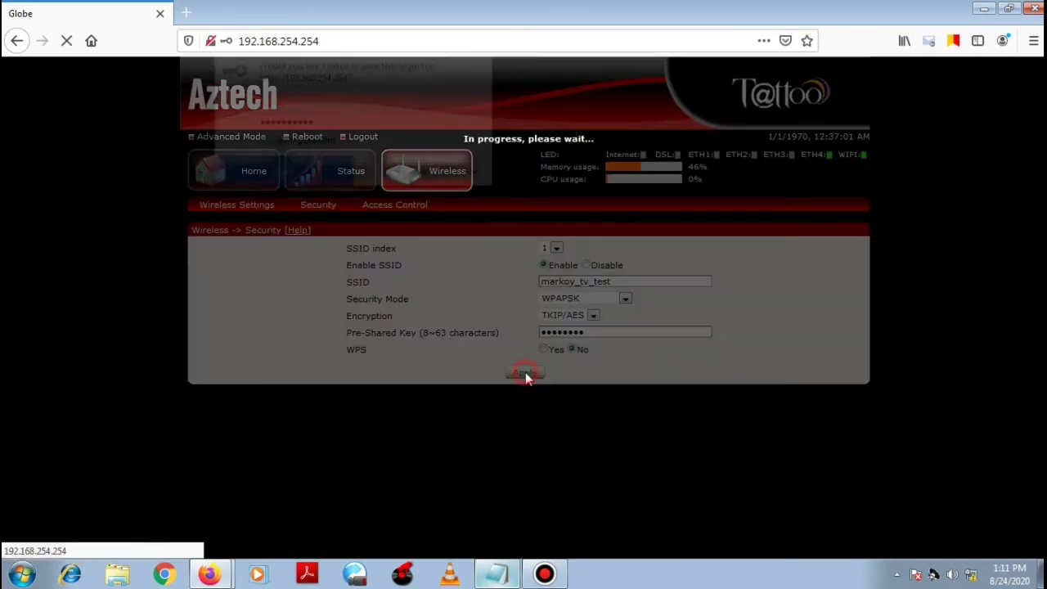
pyautogui.click(390, 180)
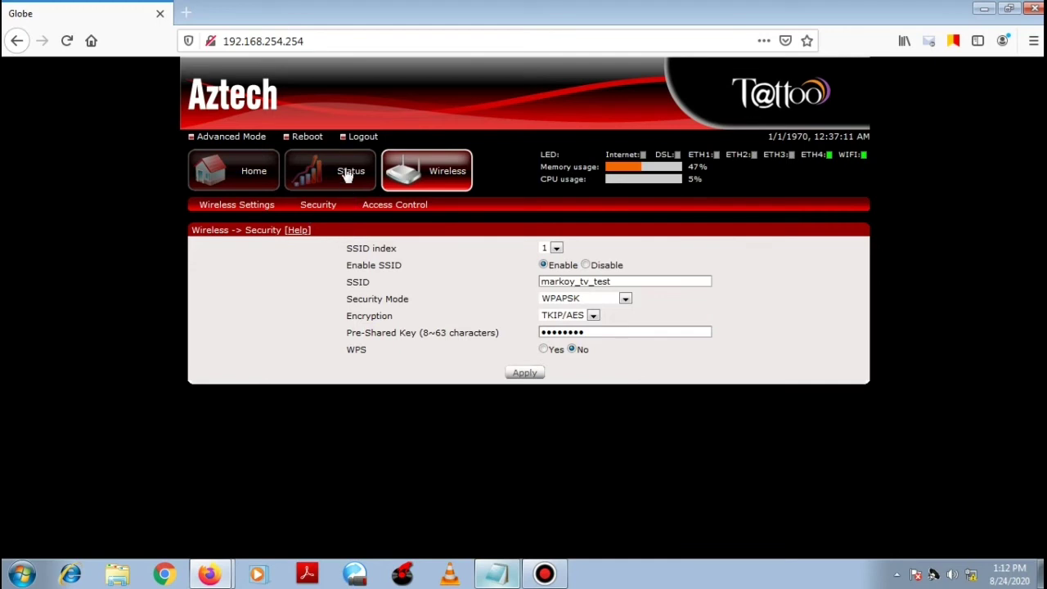
# Step: Log out of the router admin and close the Firefox window
pyautogui.click(363, 138)
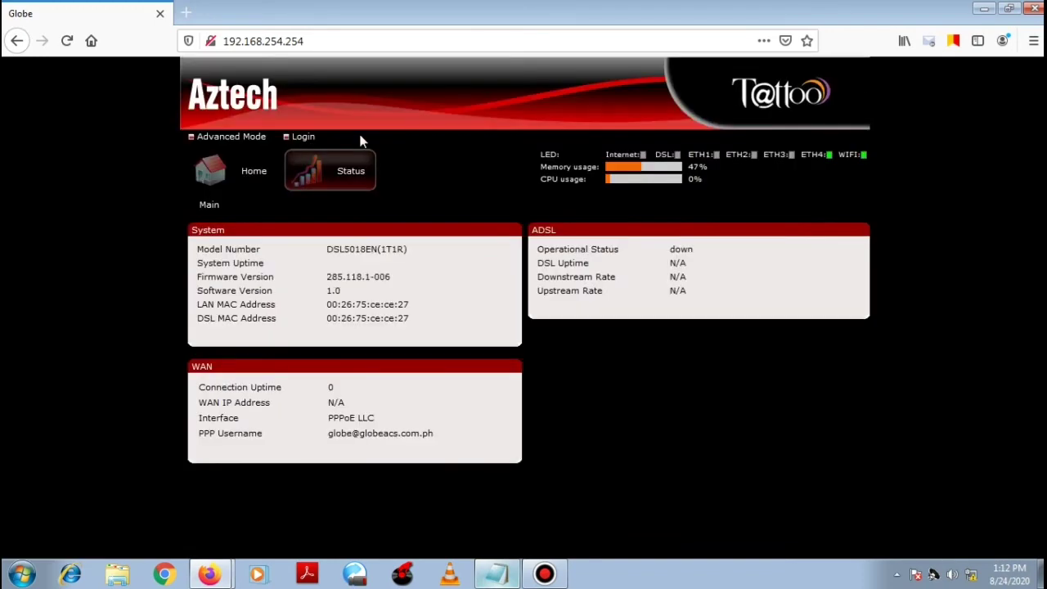
pyautogui.click(649, 448)
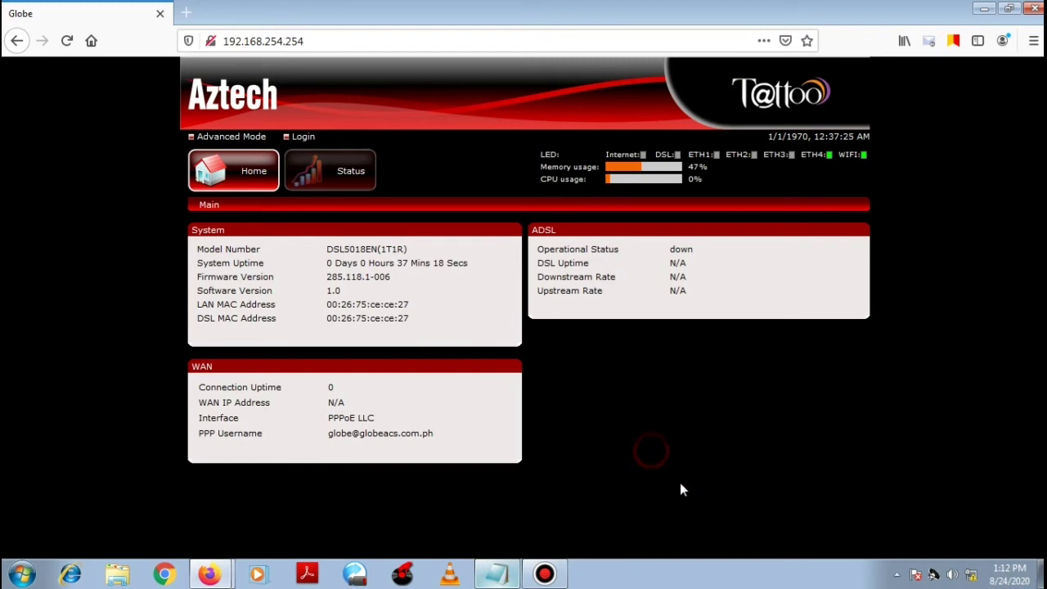
pyautogui.click(1037, 10)
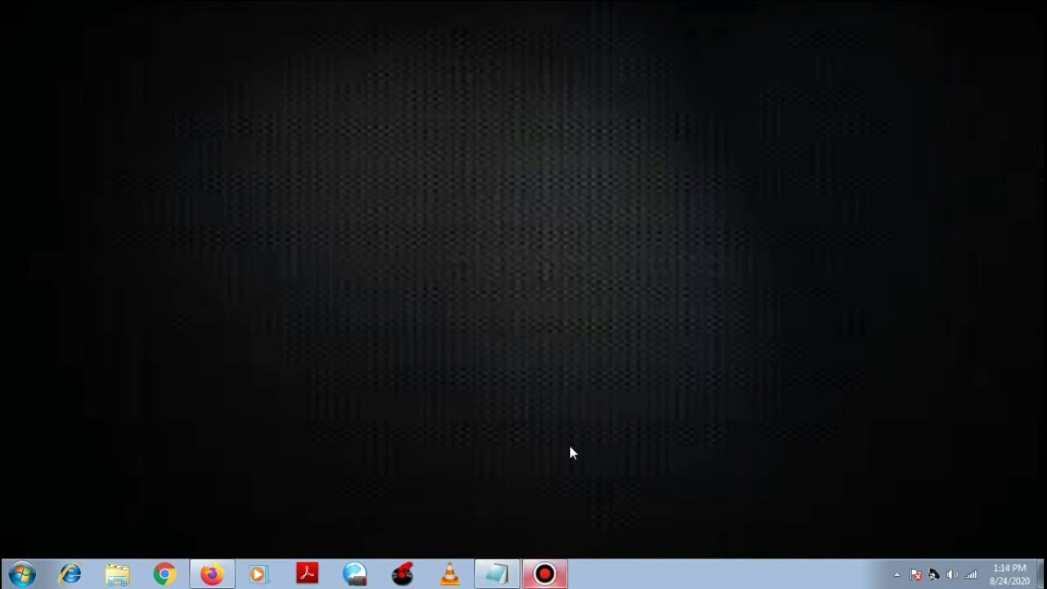
# Step: Connect to the markoy_tv_test Wi-Fi with the new security key and dismiss the network location prompt
pyautogui.click(971, 575)
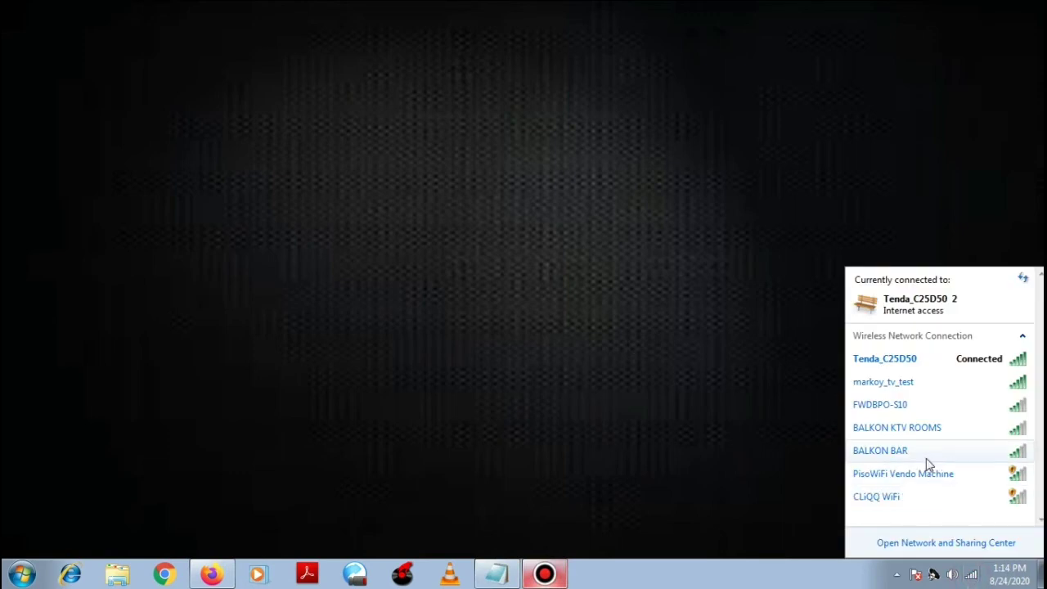
pyautogui.click(939, 382)
pyautogui.click(998, 405)
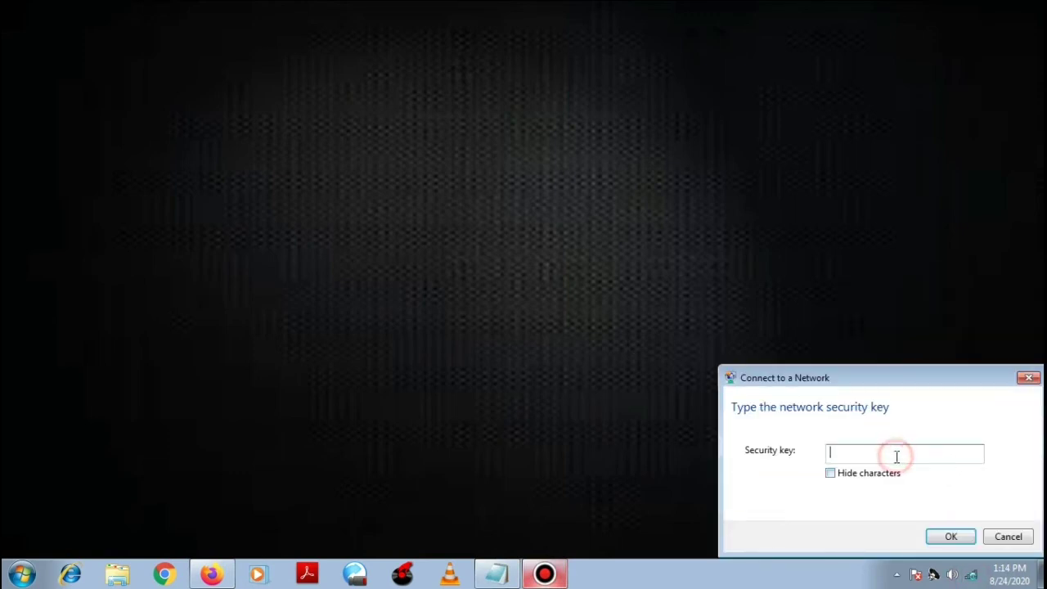
pyautogui.write('192.168')
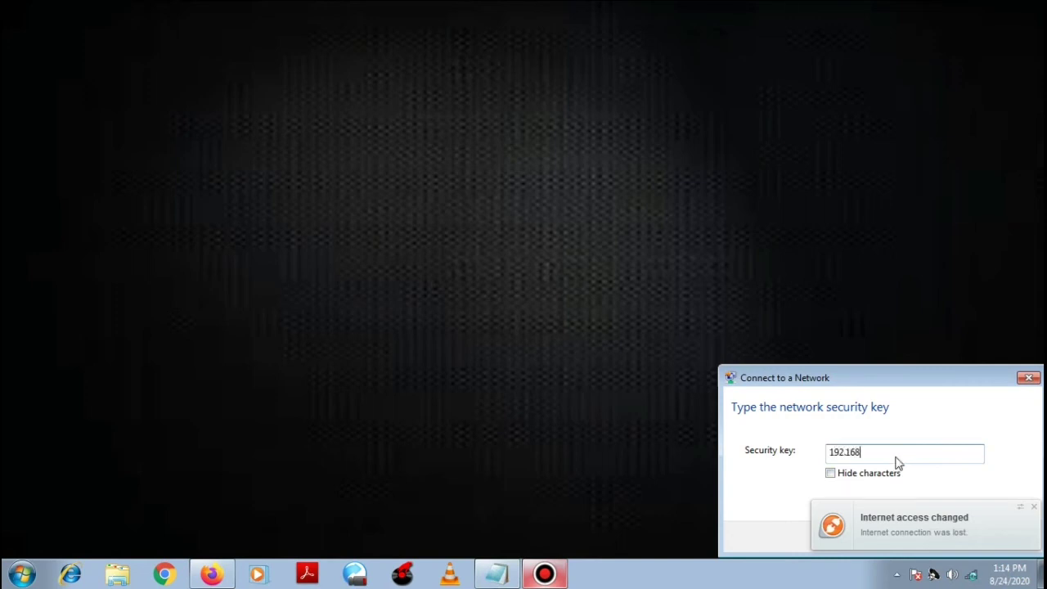
pyautogui.press('BackSpace')
pyautogui.press('BackSpace')
pyautogui.press('BackSpace')
pyautogui.press('BackSpace')
pyautogui.press('BackSpace')
pyautogui.press('BackSpace')
pyautogui.write('1234567890')
pyautogui.click(1033, 506)
pyautogui.click(951, 537)
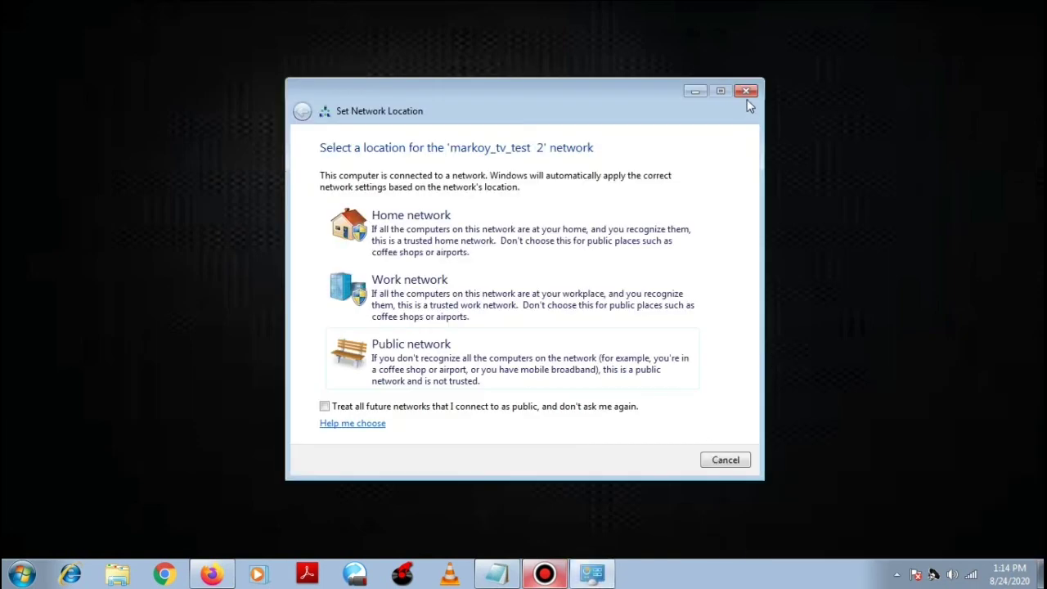
pyautogui.click(745, 96)
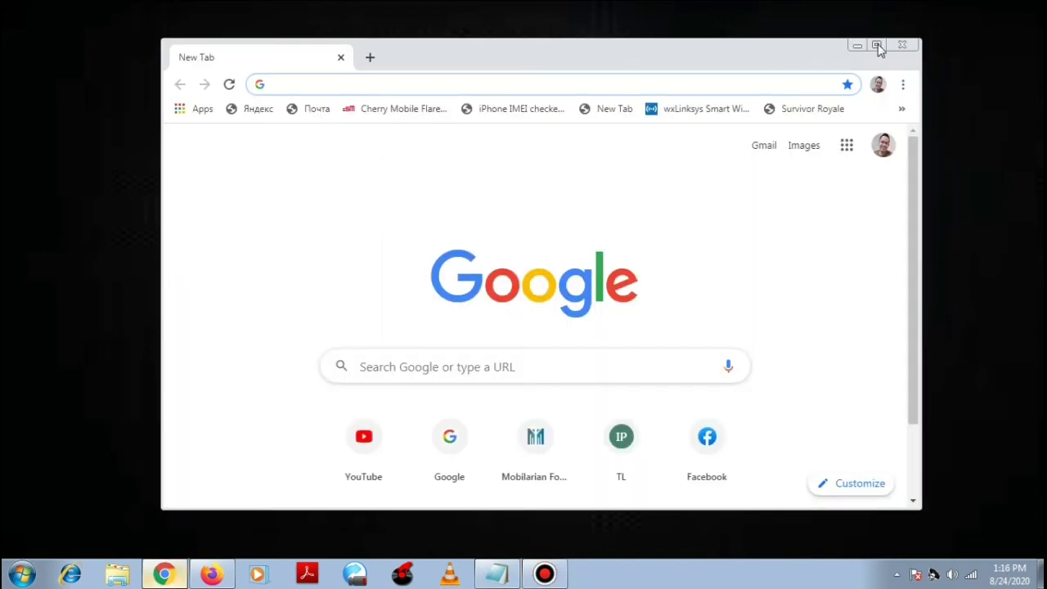
# Step: Maximize Chrome and load youtube.com
pyautogui.click(878, 45)
pyautogui.click(198, 39)
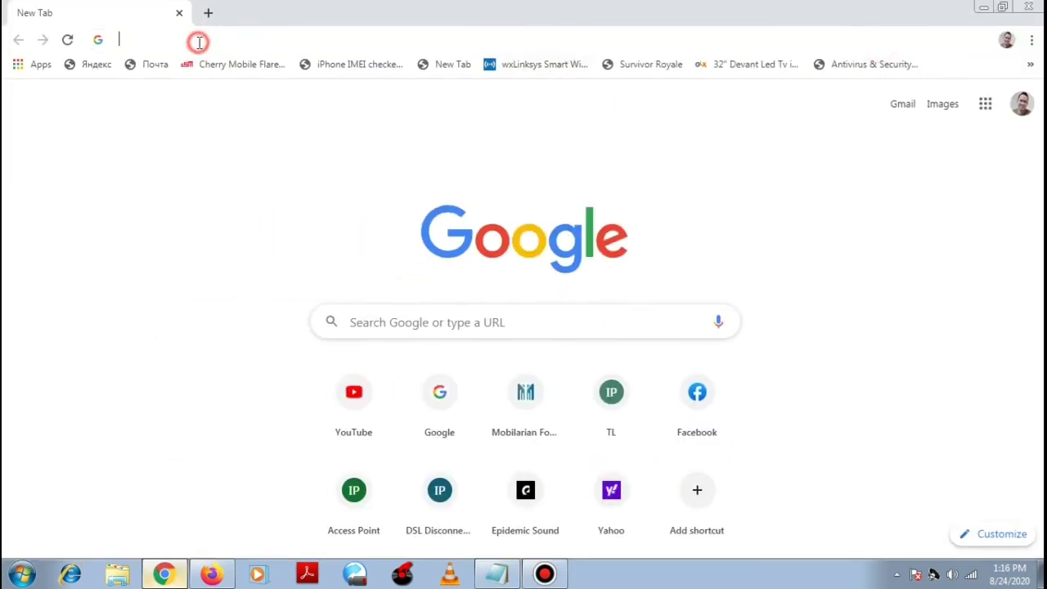
pyautogui.write('youtube.com')
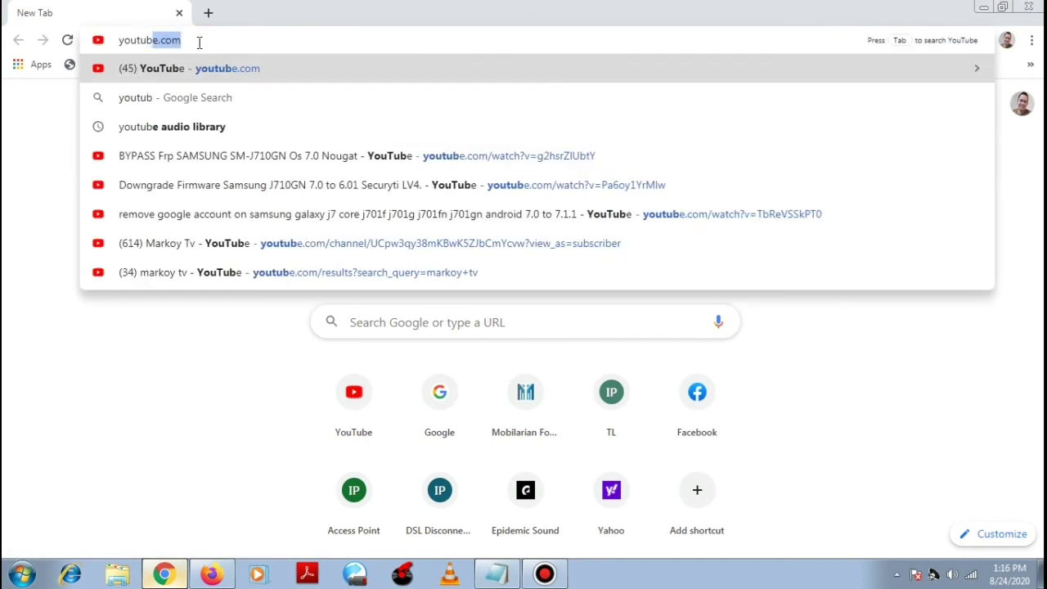
pyautogui.press('Return')
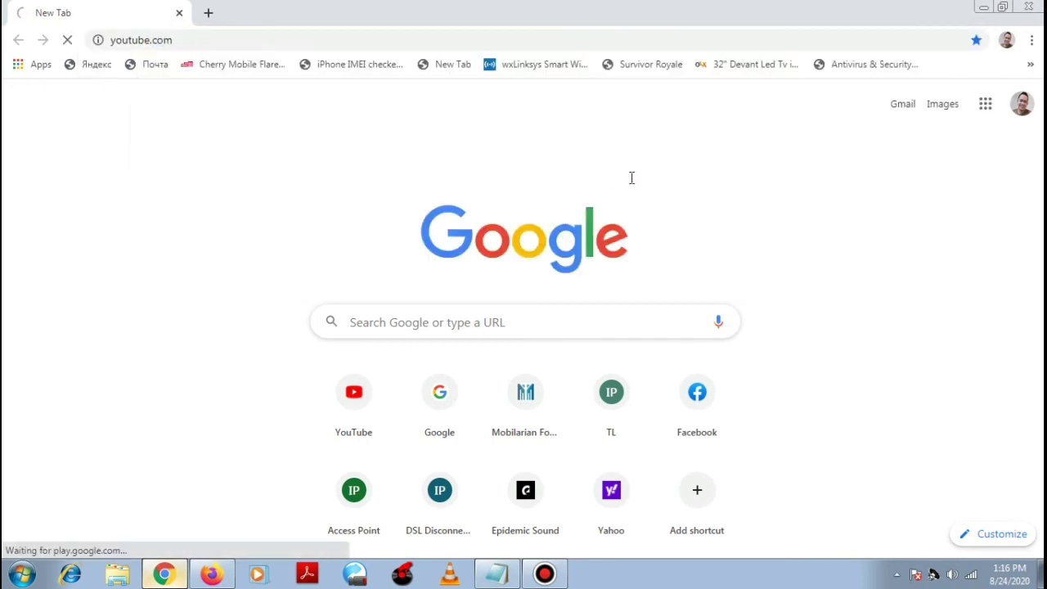